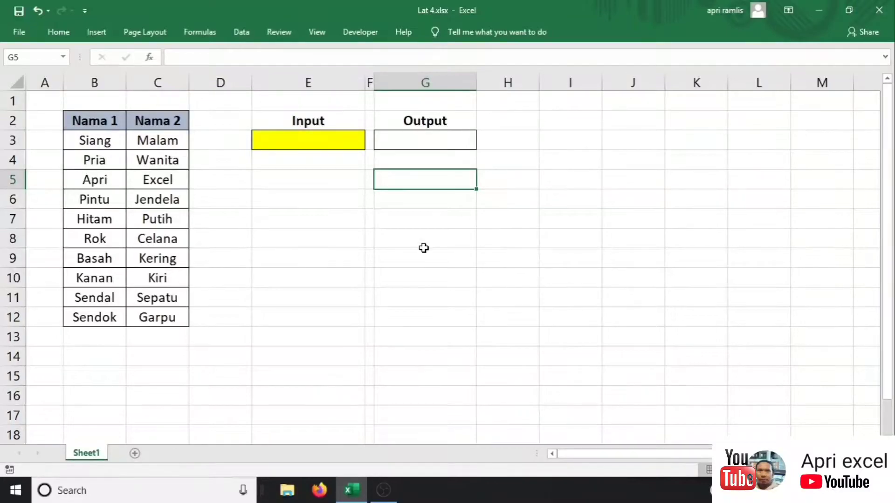
# - Enter Kanan as the Input word in E3 and Kiri as the Output in G3
pyautogui.click(424, 248)
pyautogui.click(339, 133)
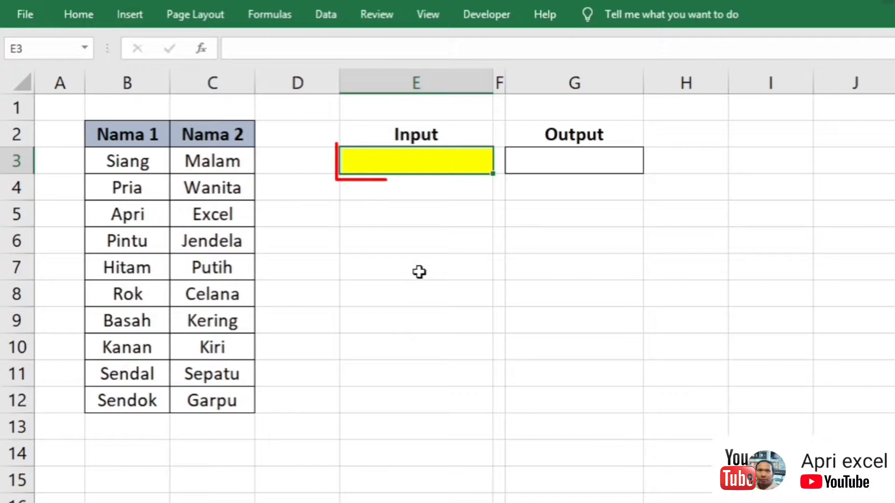
pyautogui.write('Kanan')
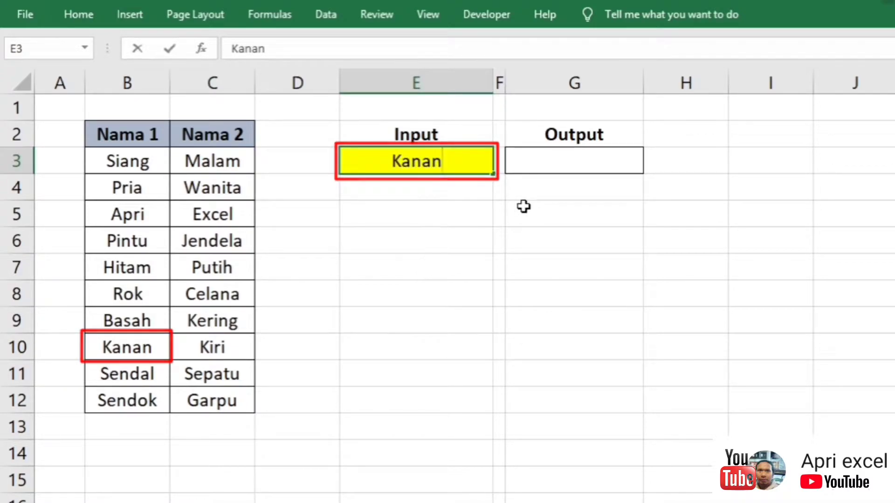
pyautogui.click(573, 167)
pyautogui.write('Kiri')
pyautogui.press('Return')
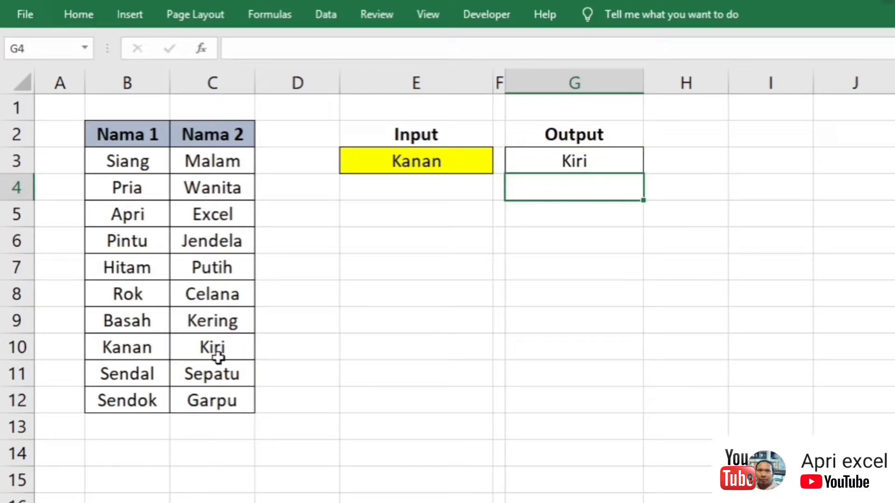
# - Reverse the pair: Kiri as Input in E3 and Kanan as Output in G3
pyautogui.click(391, 164)
pyautogui.write('Kir')
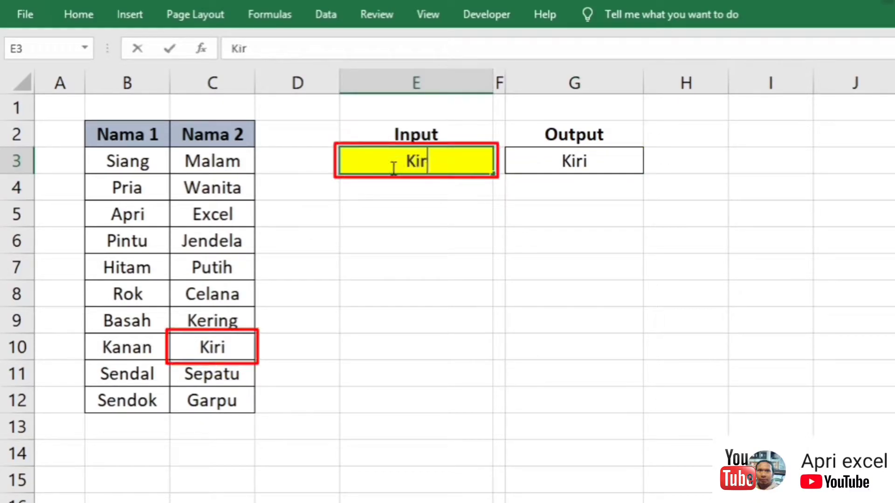
pyautogui.write('i')
pyautogui.click(603, 169)
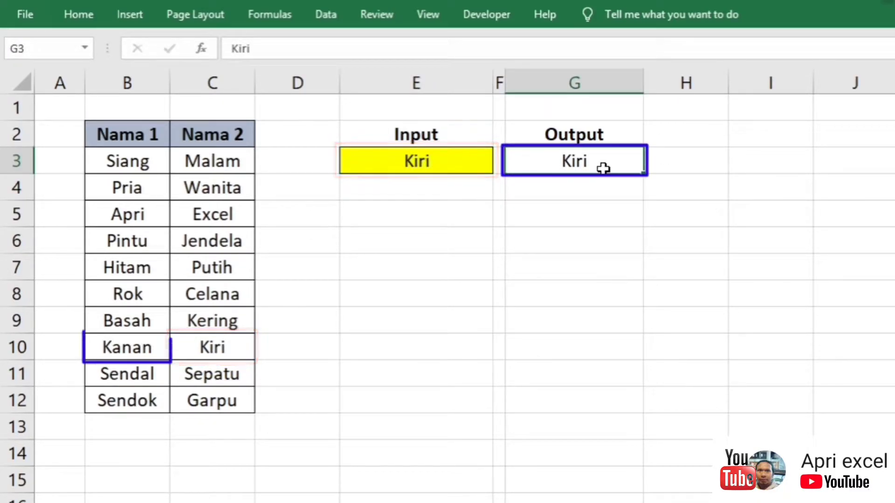
pyautogui.write('Kanan')
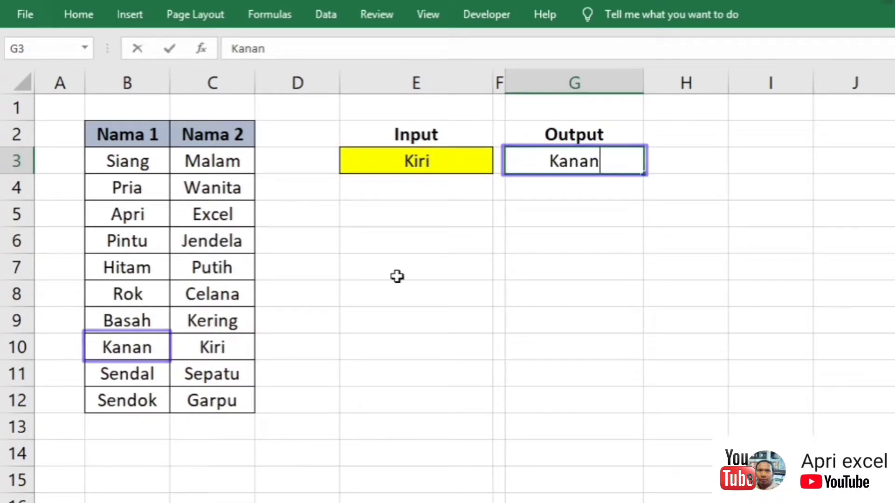
pyautogui.click(461, 321)
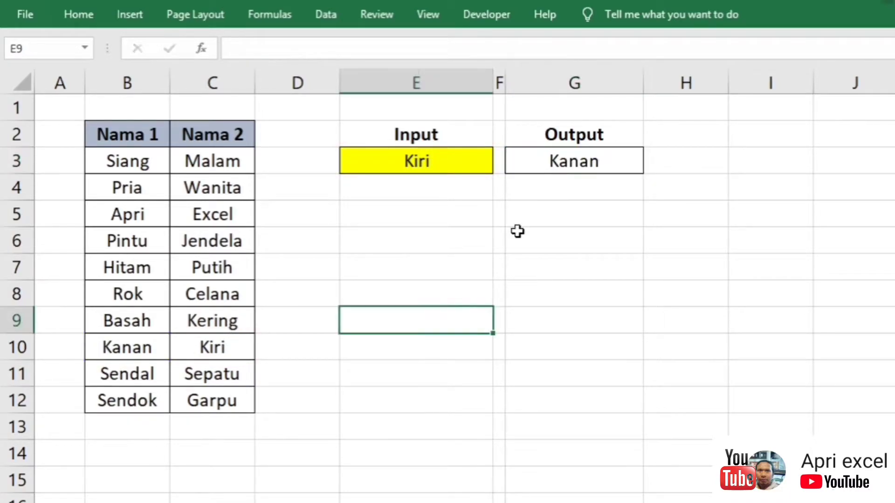
# - Change the Input word in E3 to Apri
pyautogui.click(415, 160)
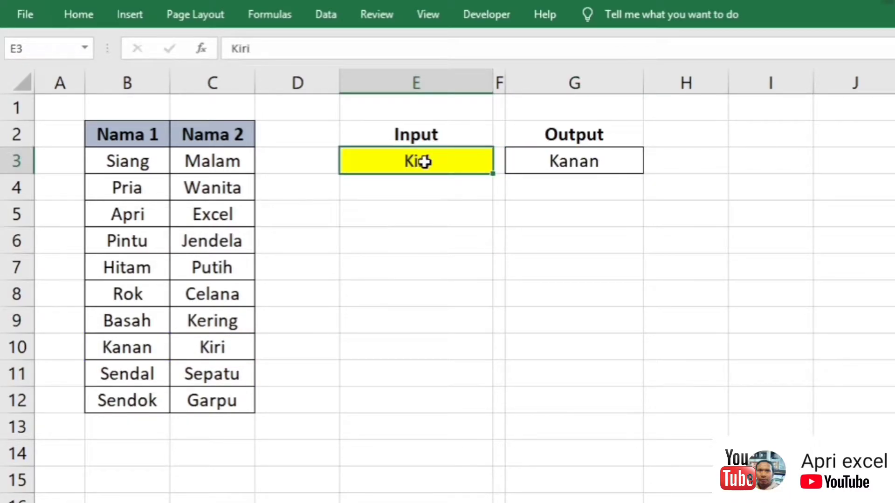
pyautogui.write('Apri')
pyautogui.click(410, 226)
# - Build =vlookup(E3;$B$3:$C$12;2;FALSE) in G3 for an exact-match lookup of the Input word
pyautogui.click(623, 162)
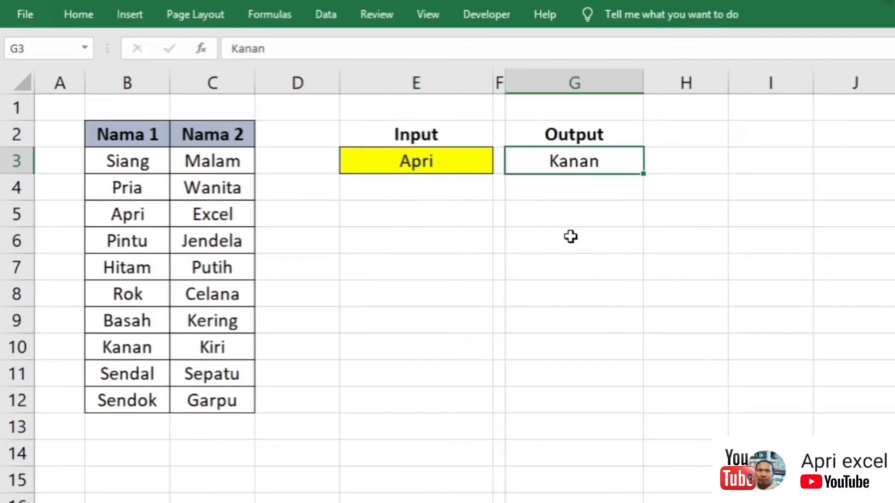
pyautogui.write('=vlooku')
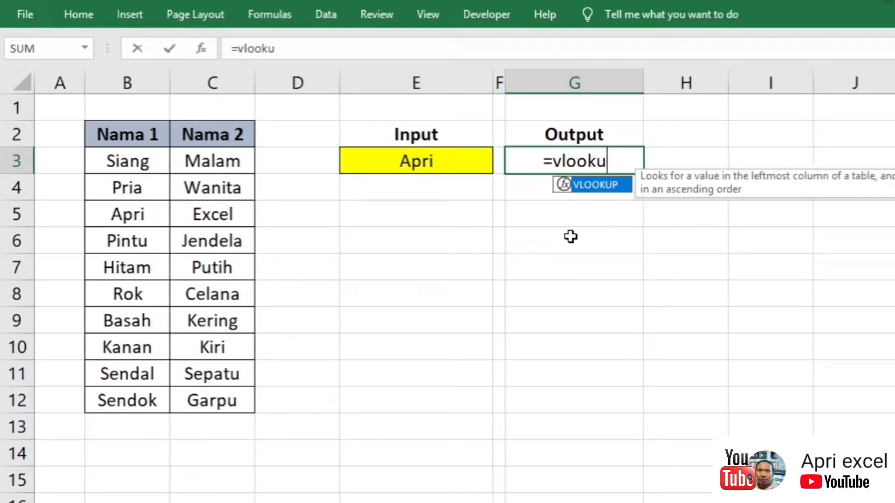
pyautogui.write('p(')
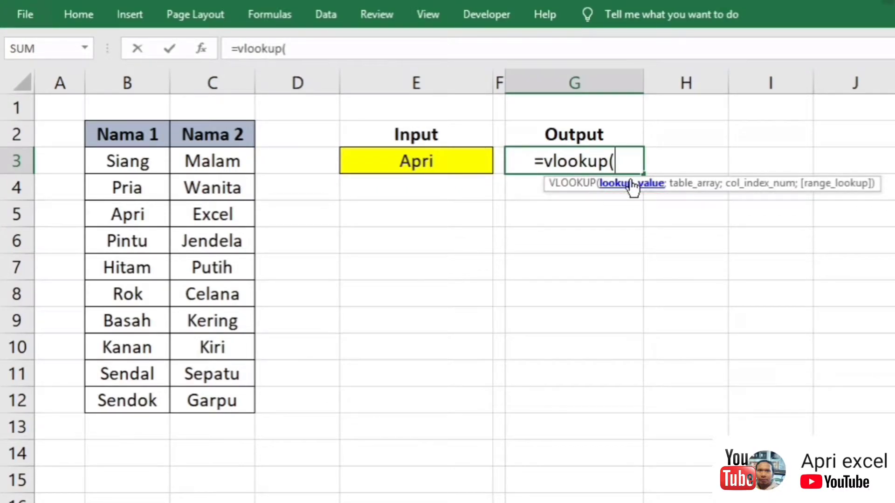
pyautogui.click(466, 163)
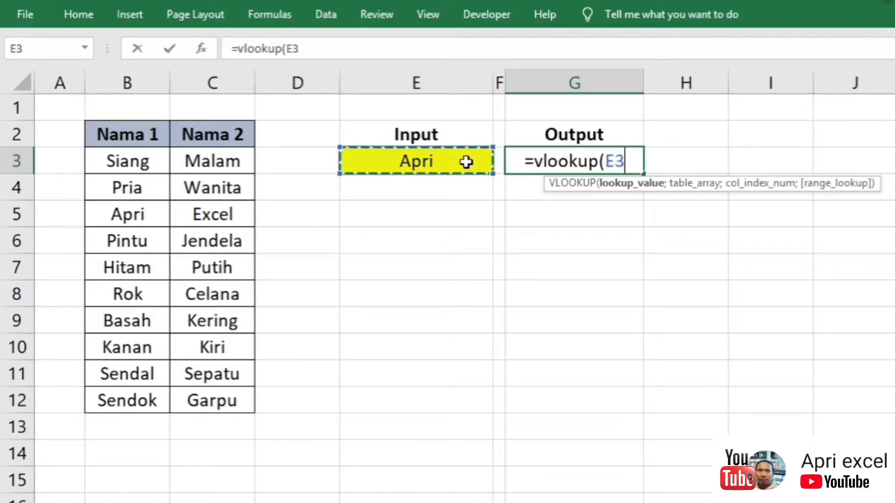
pyautogui.write(';')
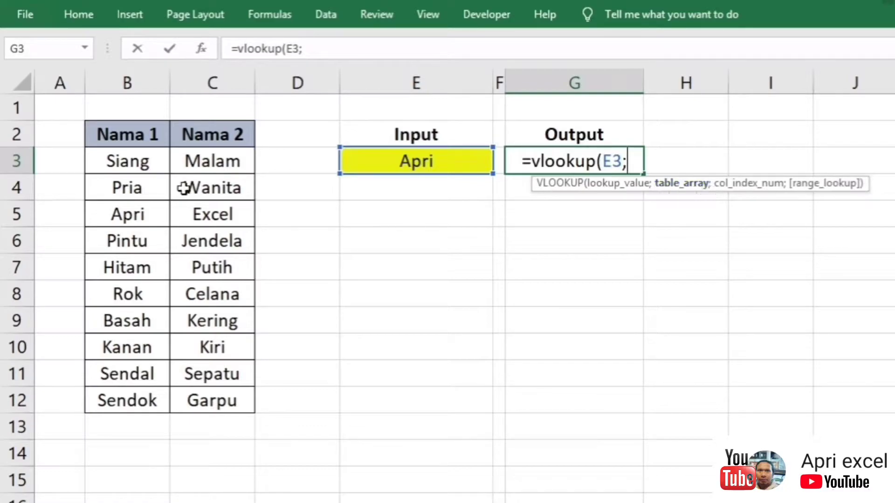
pyautogui.moveTo(146, 161); pyautogui.dragTo(228, 402)
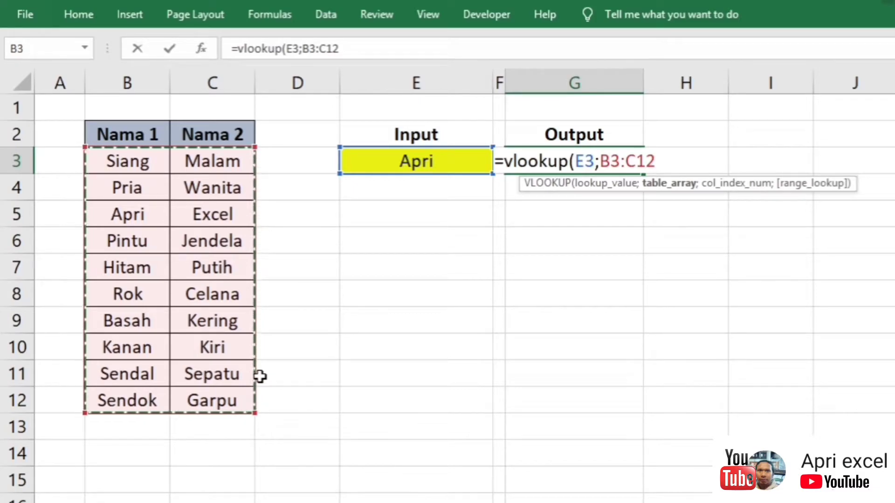
pyautogui.press('F4')
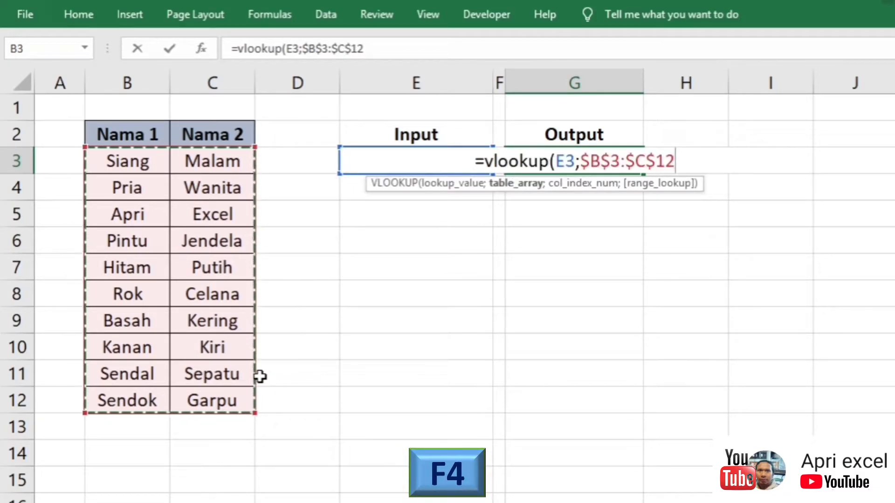
pyautogui.write(';')
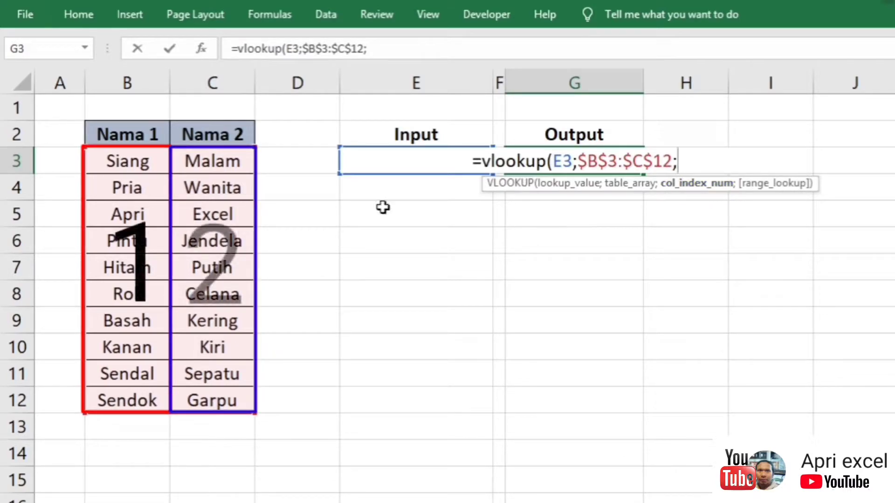
pyautogui.write('2')
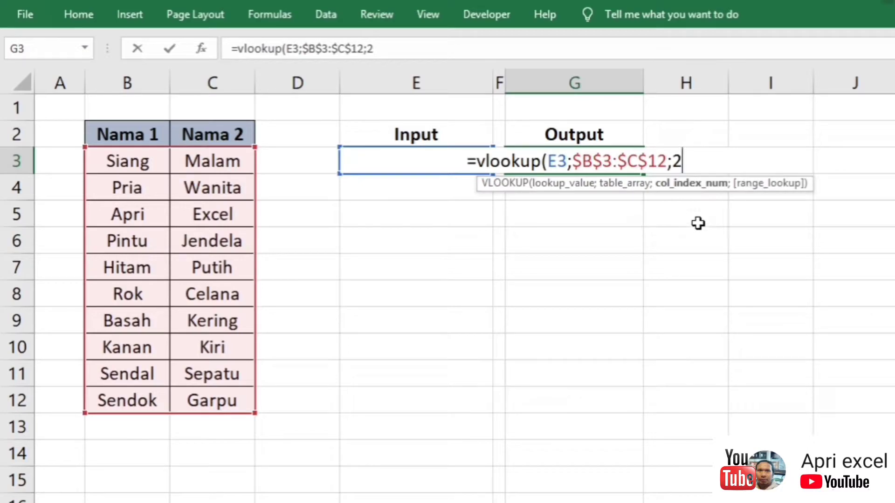
pyautogui.write(';')
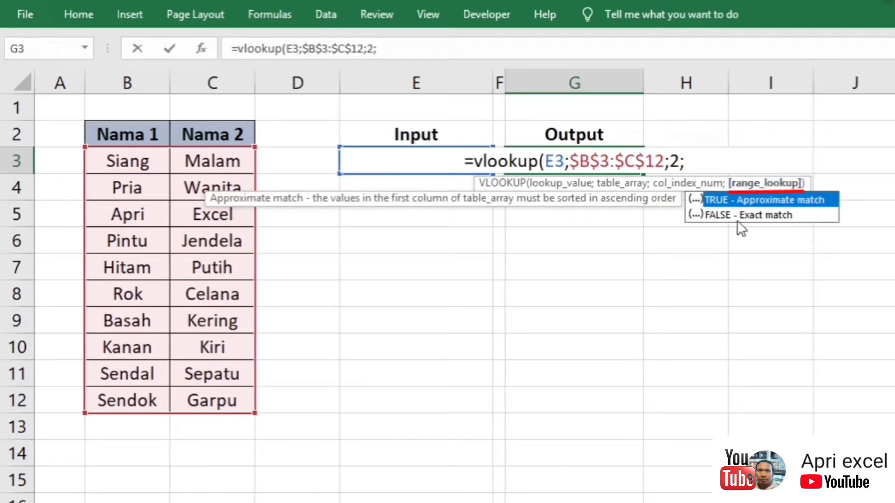
pyautogui.click(727, 214)
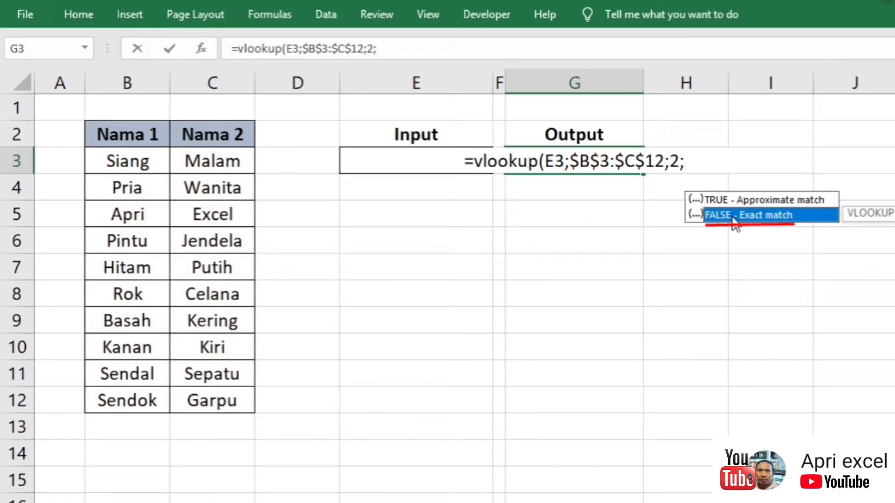
pyautogui.doubleClick(732, 217)
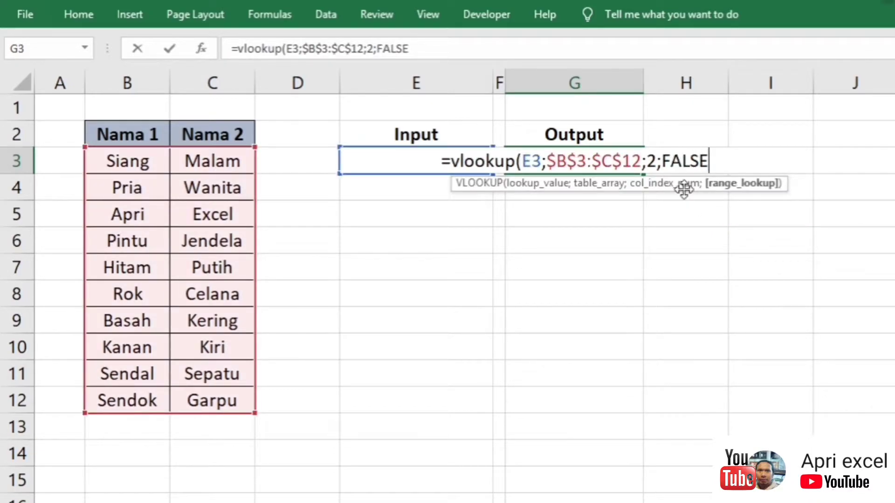
# - Close and commit the VLOOKUP in G3, then test it with Pintu as the Input word
pyautogui.write(')')
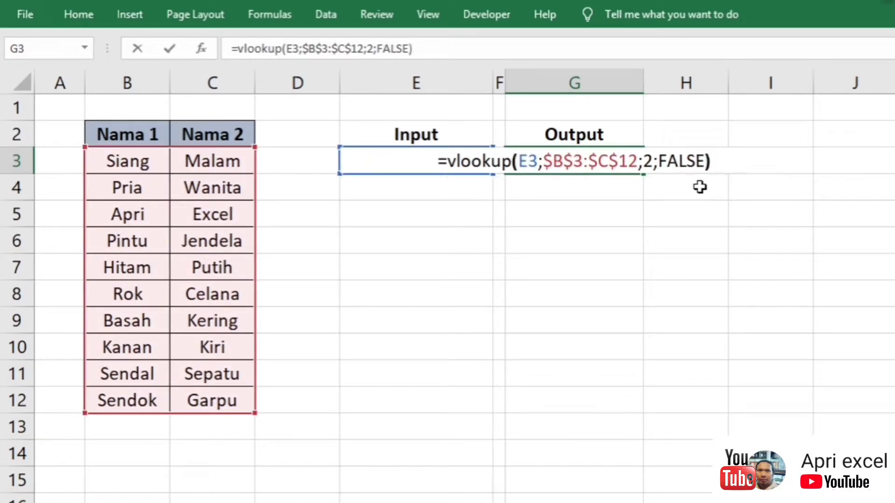
pyautogui.press('Return')
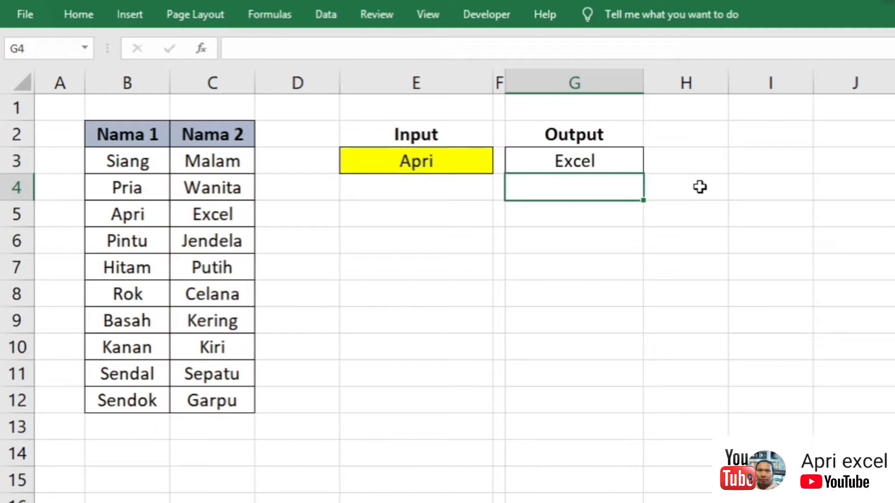
pyautogui.click(463, 163)
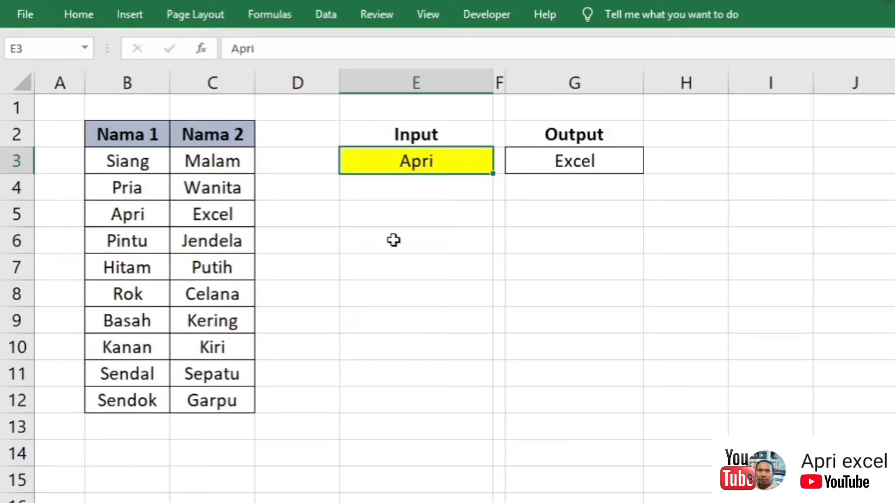
pyautogui.write('Pintu')
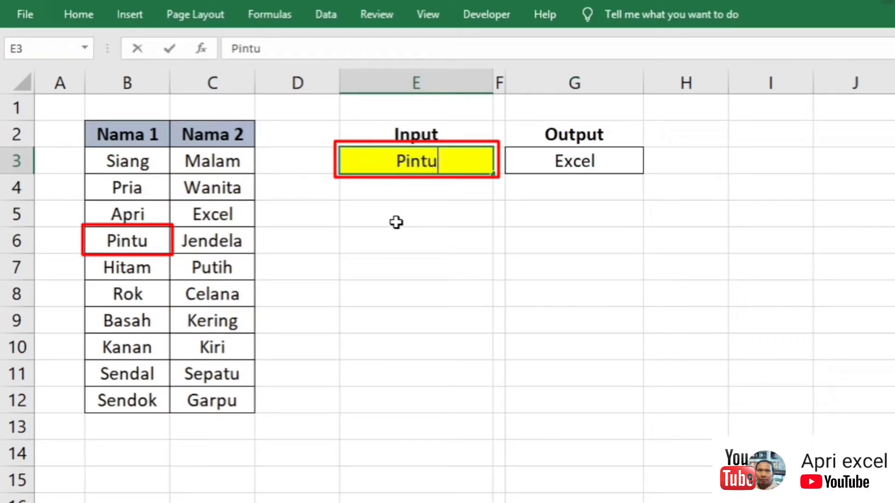
pyautogui.press('Return')
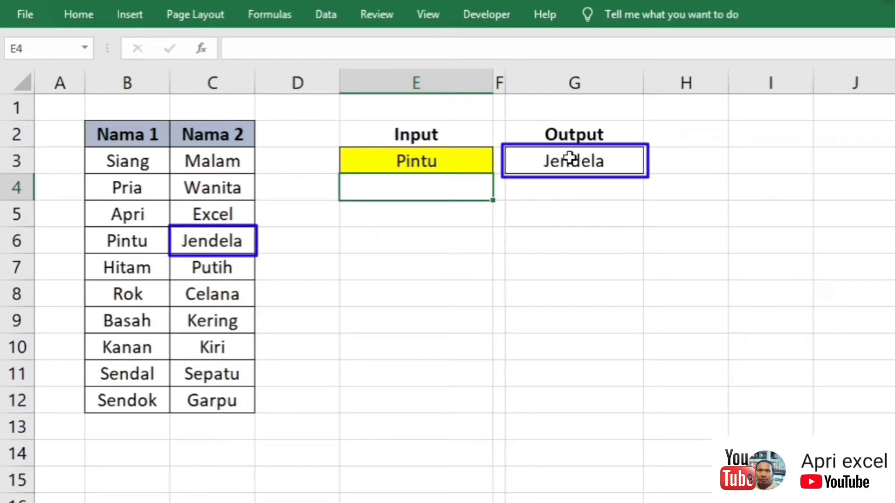
pyautogui.click(570, 158)
# - Change the Input word in E3 to Excel, which makes G3 show #N/A
pyautogui.click(427, 164)
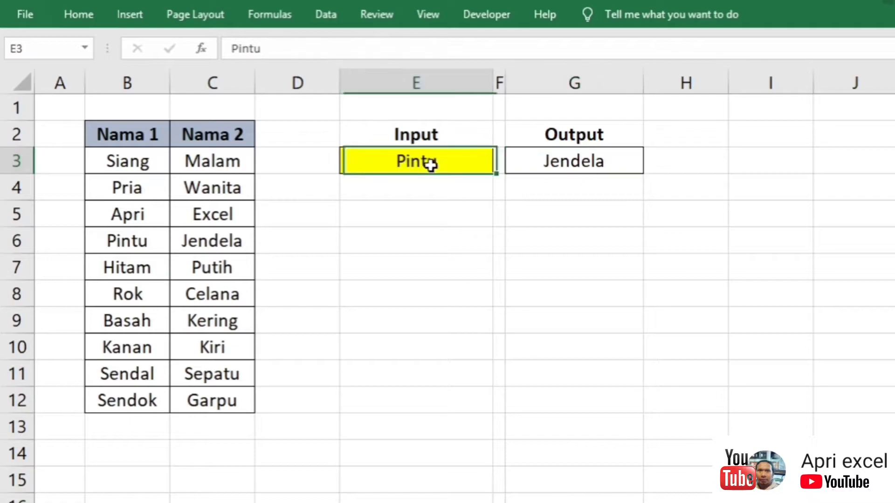
pyautogui.write('Ex')
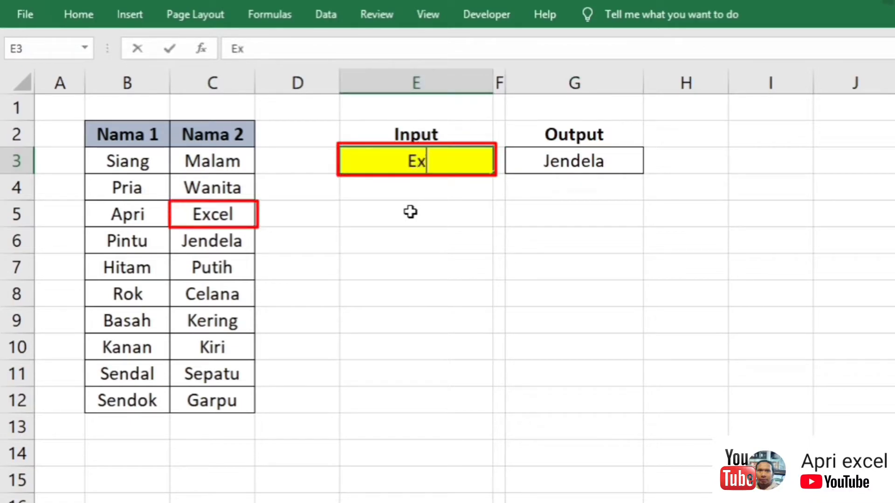
pyautogui.write('cel')
pyautogui.press('Return')
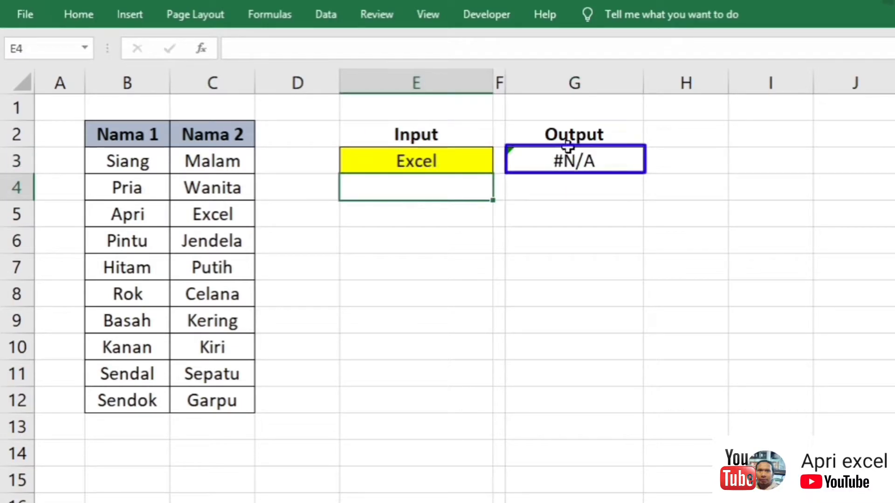
pyautogui.click(477, 163)
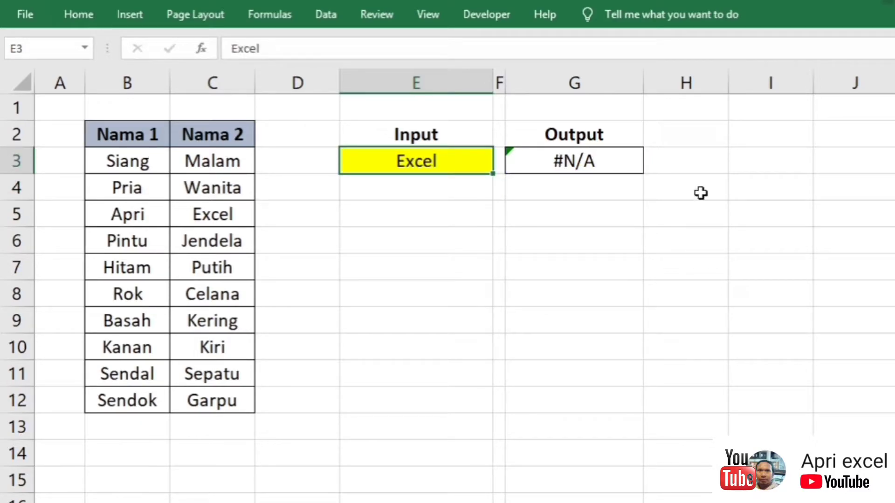
pyautogui.click(545, 208)
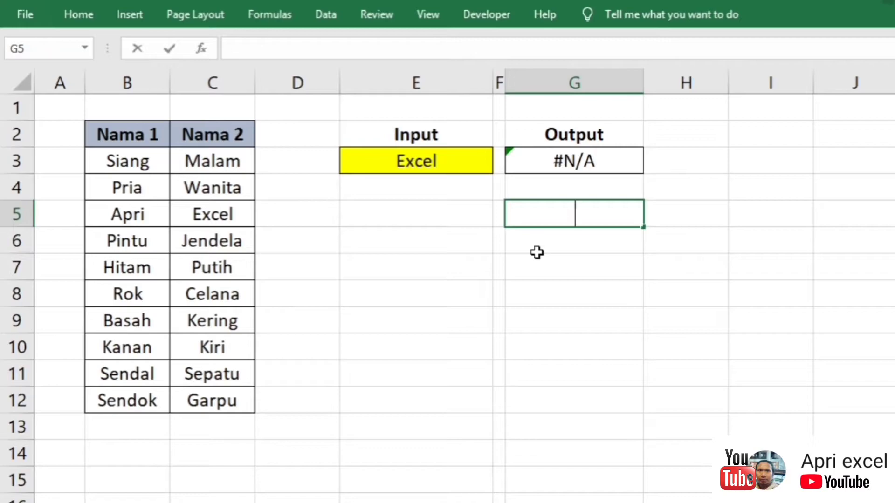
# - Abandon the INDEX attempt in G5 and start a MATCH in G6 using E3 as lookup value
pyautogui.write('=')
pyautogui.write('i')
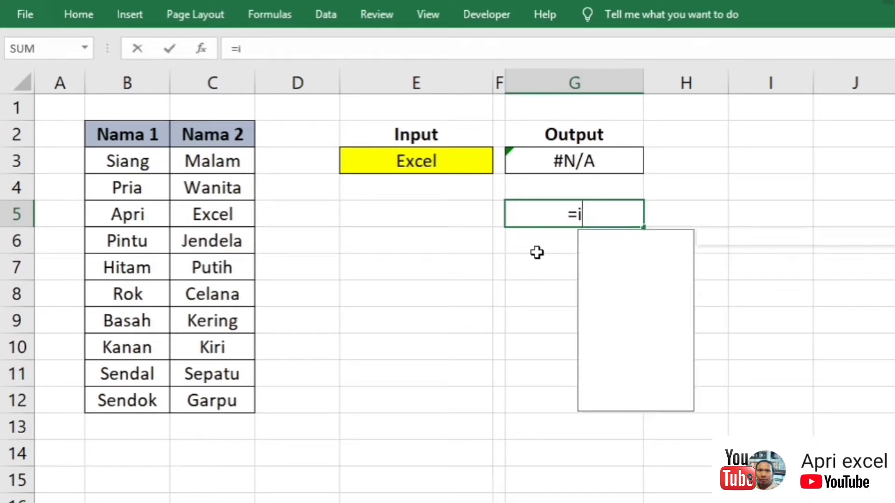
pyautogui.write('ndex(')
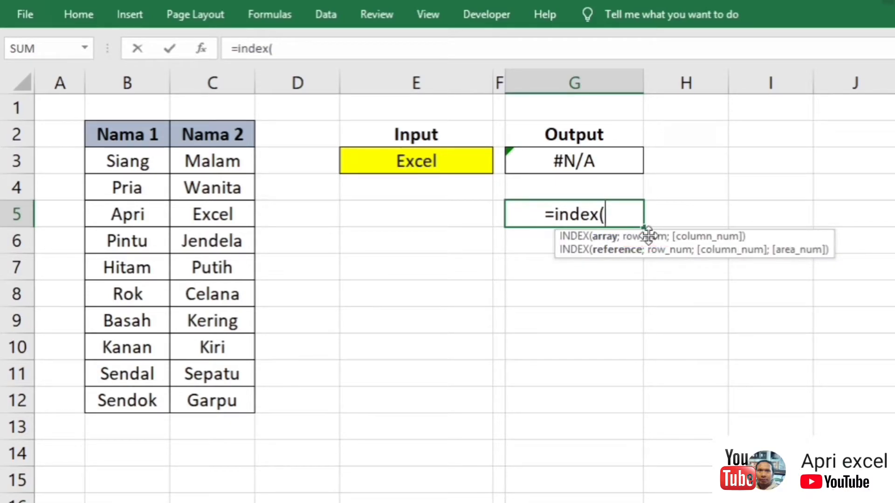
pyautogui.press('Escape')
pyautogui.click(543, 240)
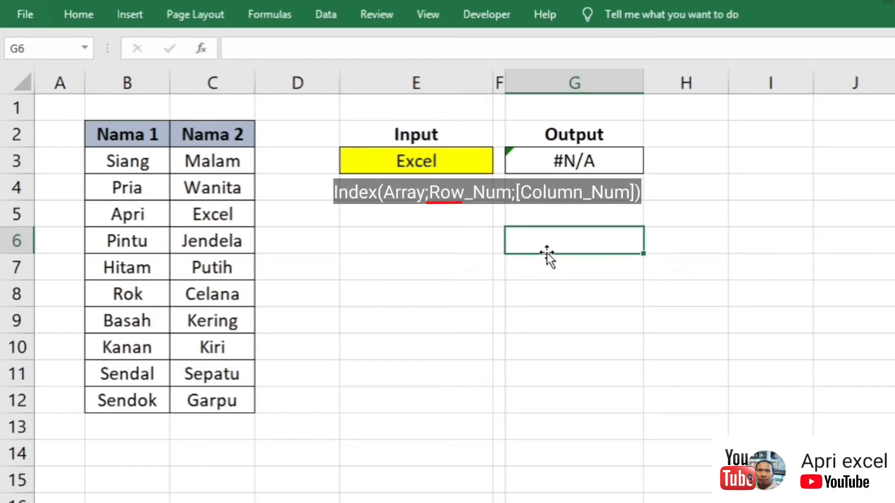
pyautogui.write('=match')
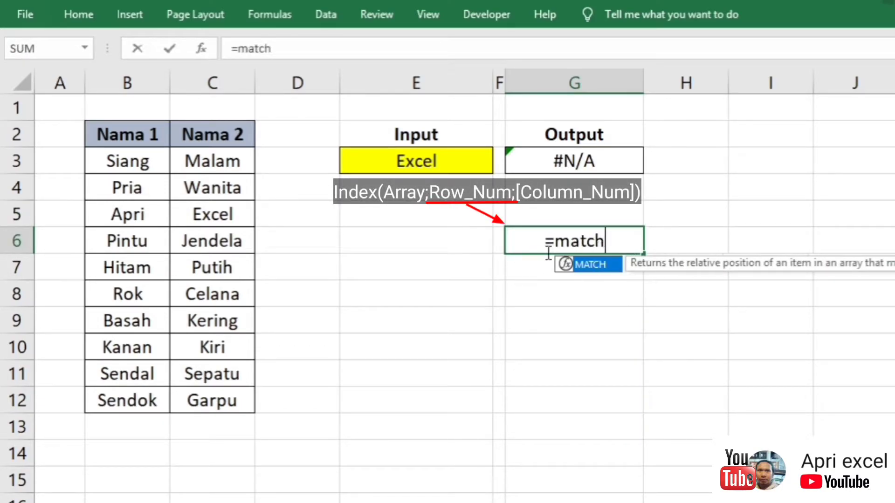
pyautogui.write('(')
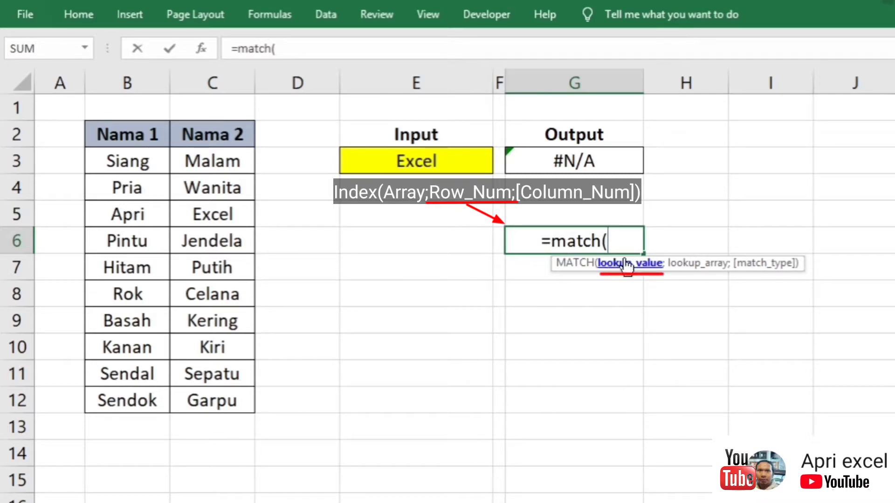
pyautogui.click(453, 160)
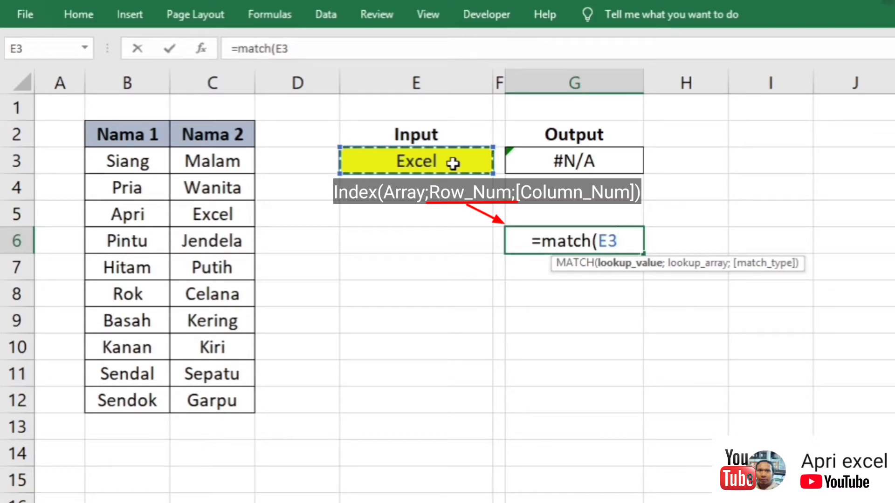
pyautogui.write(';')
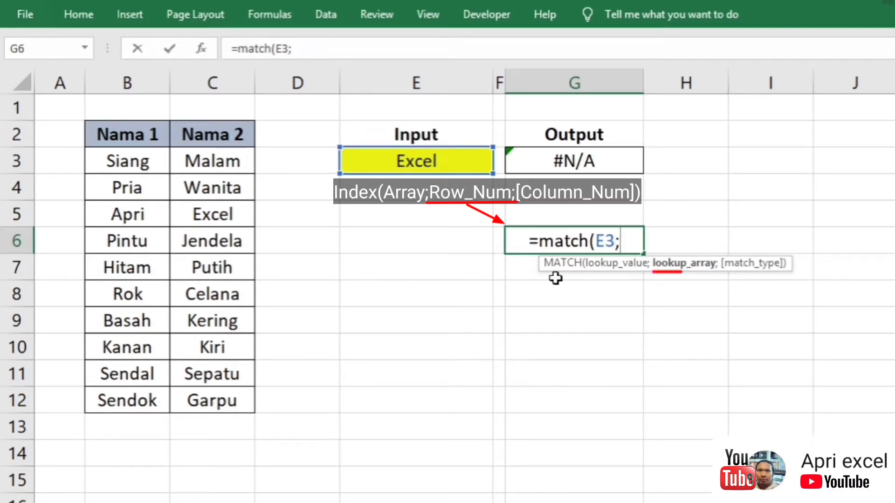
# - Complete =MATCH(E3;$C$3:$C$12;0) with exact match, returning 3 for Excel
pyautogui.click(229, 163)
pyautogui.moveTo(229, 162); pyautogui.dragTo(212, 400)
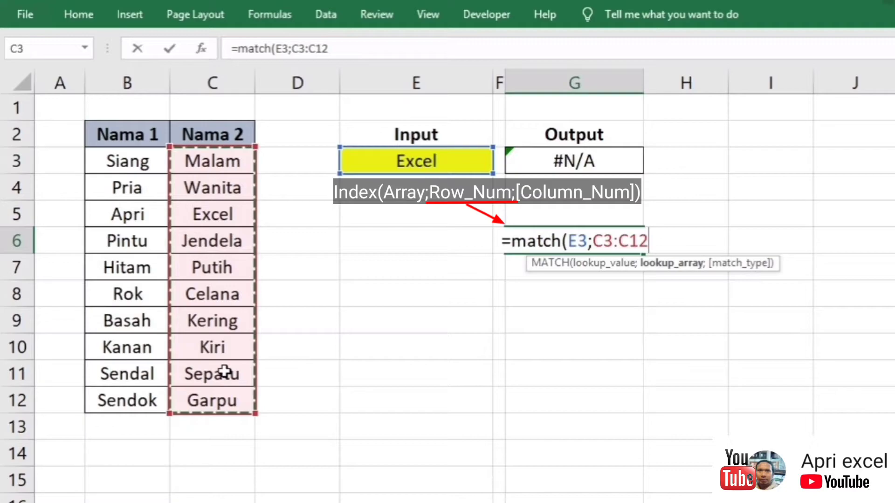
pyautogui.press('F4')
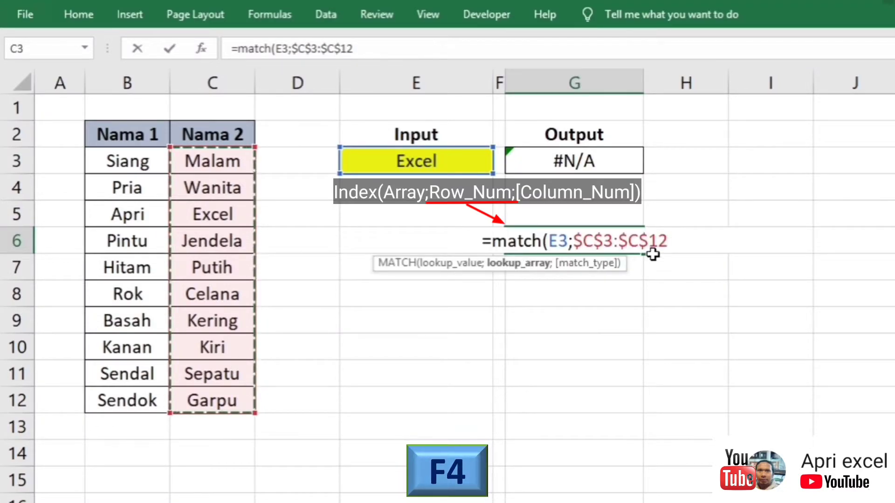
pyautogui.write(';')
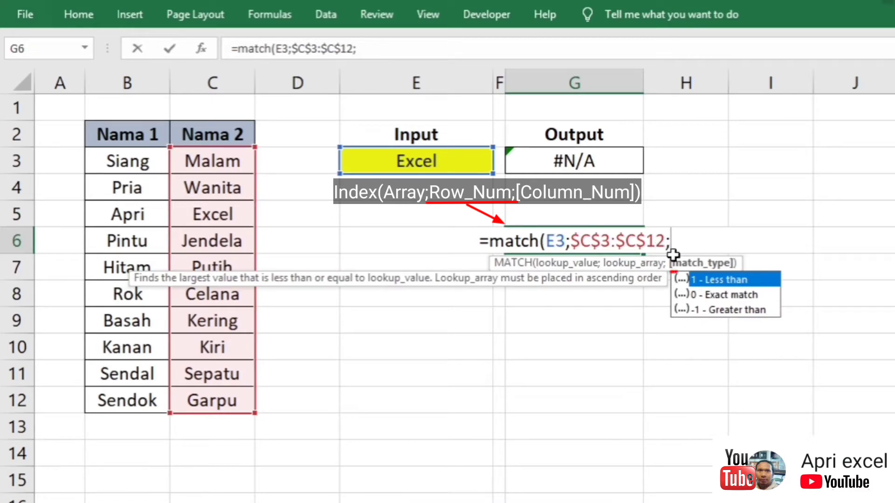
pyautogui.click(716, 293)
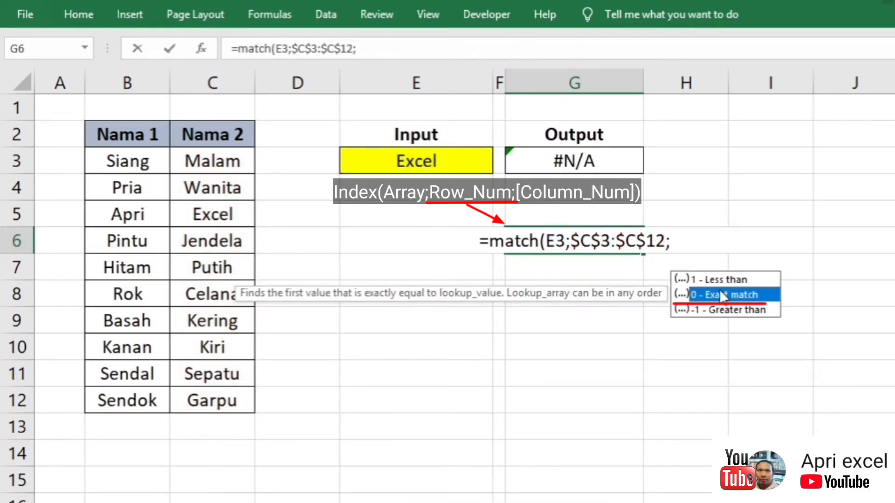
pyautogui.doubleClick(721, 295)
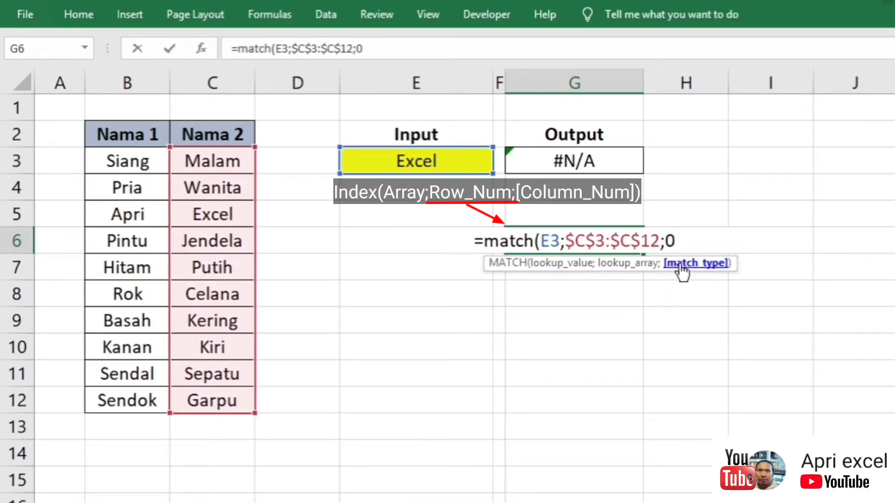
pyautogui.write(')')
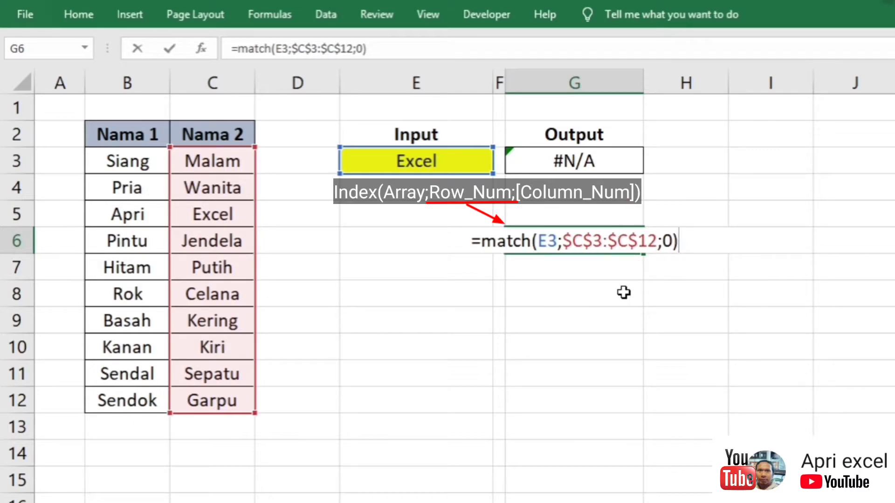
pyautogui.press('Return')
pyautogui.click(531, 247)
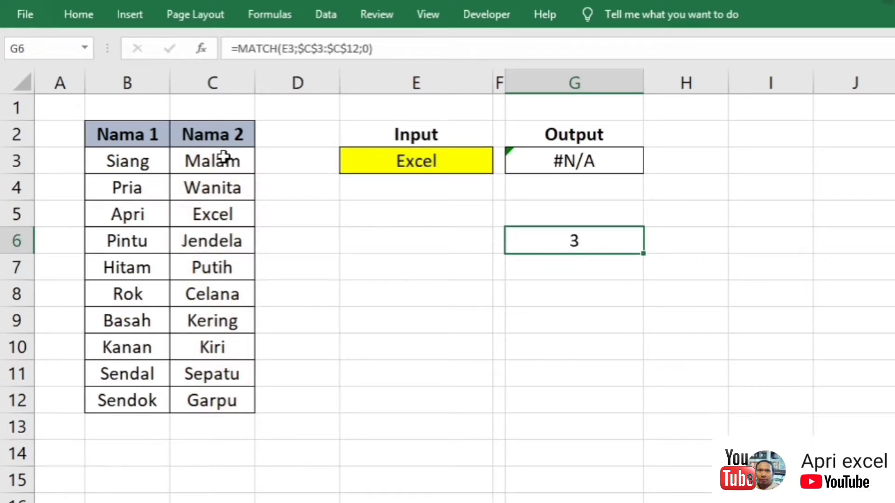
# - Number the table rows 1 to 10 in A3:A12 by filling the 1, 2 series
pyautogui.click(73, 170)
pyautogui.write('1')
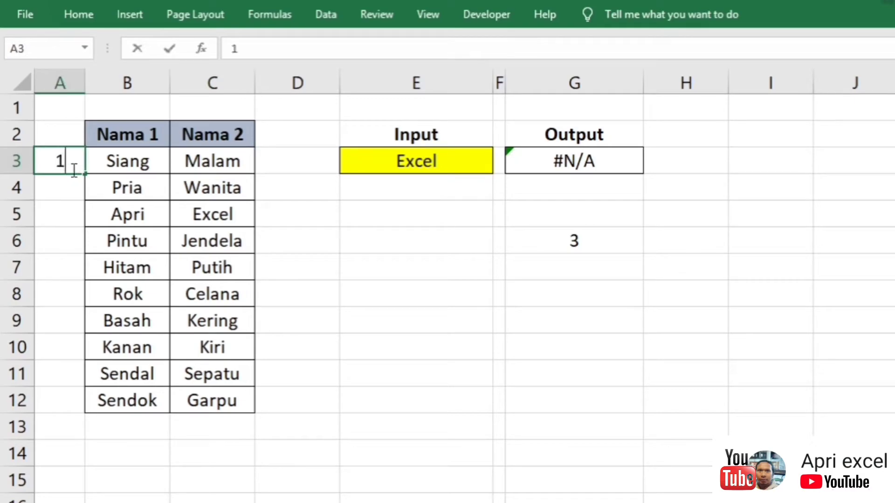
pyautogui.press('Return')
pyautogui.write('2')
pyautogui.press('Return')
pyautogui.moveTo(68, 168); pyautogui.dragTo(72, 193)
pyautogui.moveTo(67, 369); pyautogui.dragTo(67, 396)
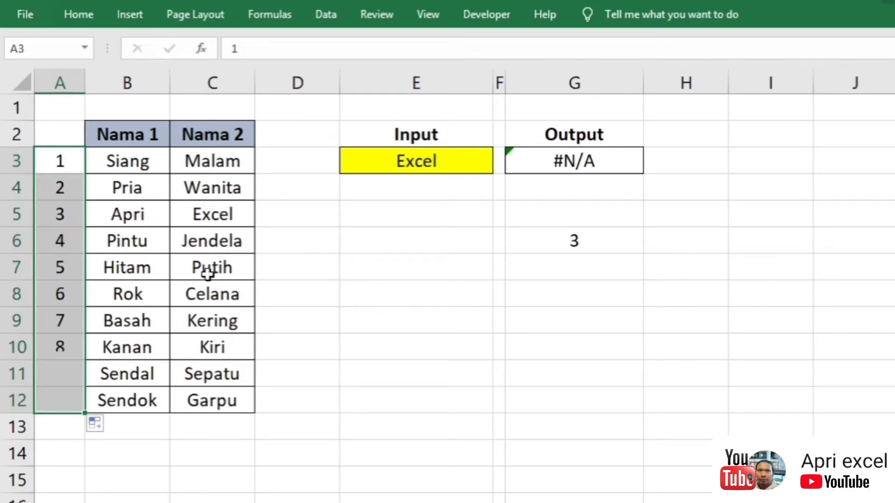
pyautogui.click(202, 215)
# - Try malam, then celana as the Input word, with G6's MATCH returning 6 for celana
pyautogui.click(465, 172)
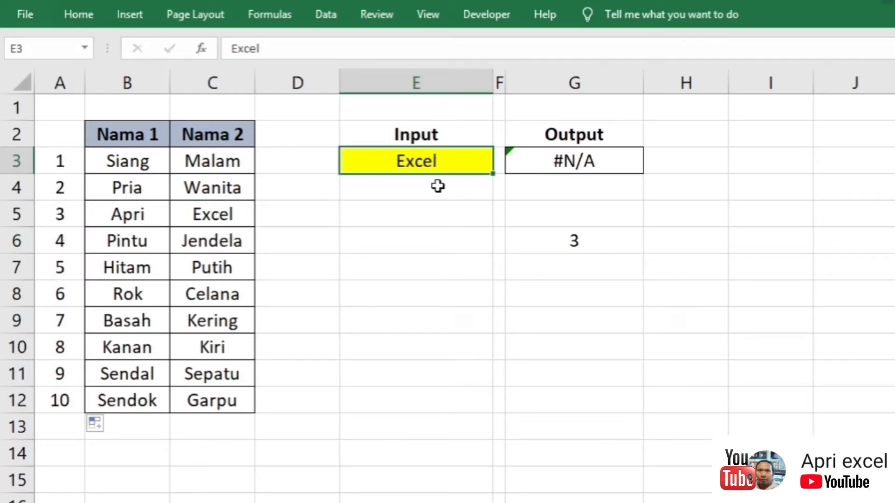
pyautogui.write('malam')
pyautogui.press('Return')
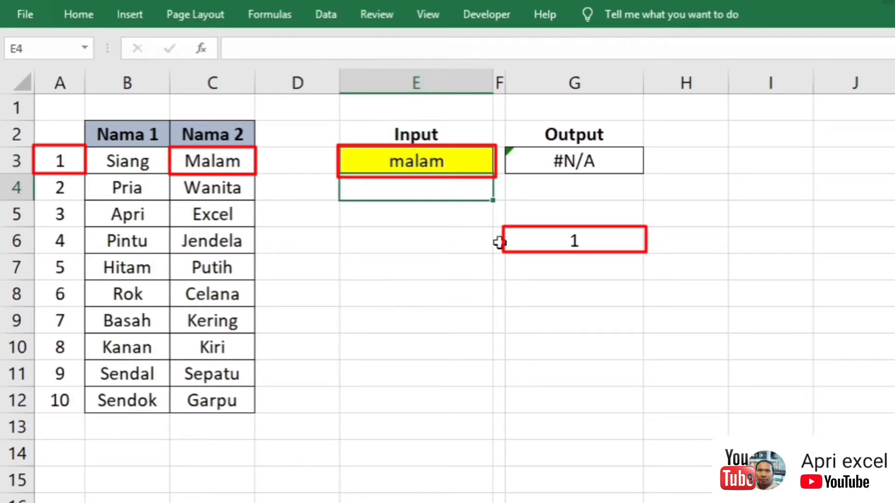
pyautogui.click(584, 245)
pyautogui.click(433, 161)
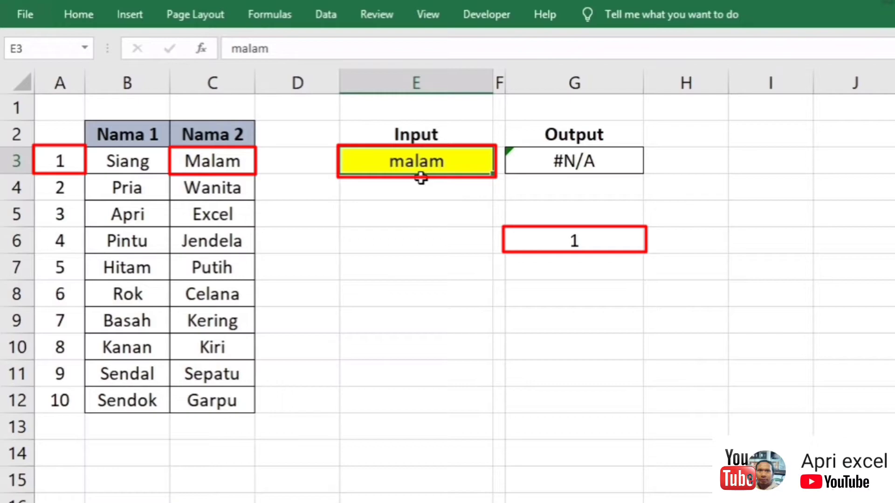
pyautogui.write('celana')
pyautogui.press('Return')
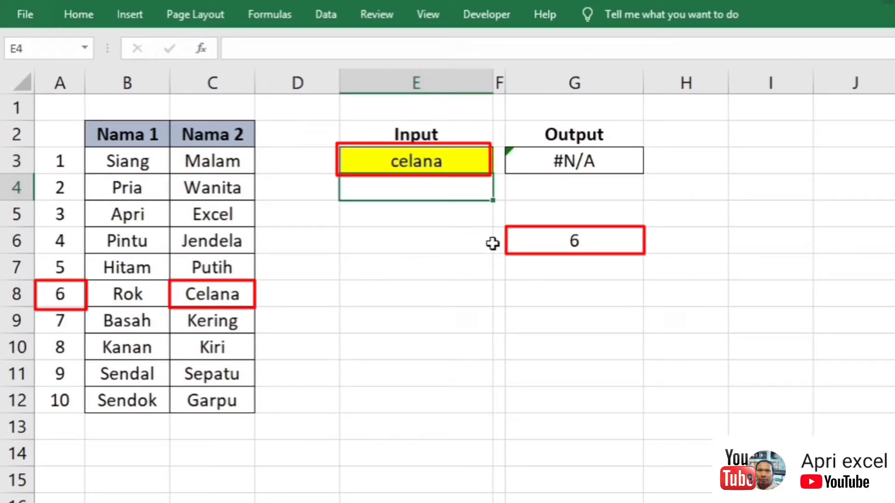
pyautogui.click(573, 239)
pyautogui.click(236, 304)
pyautogui.click(577, 239)
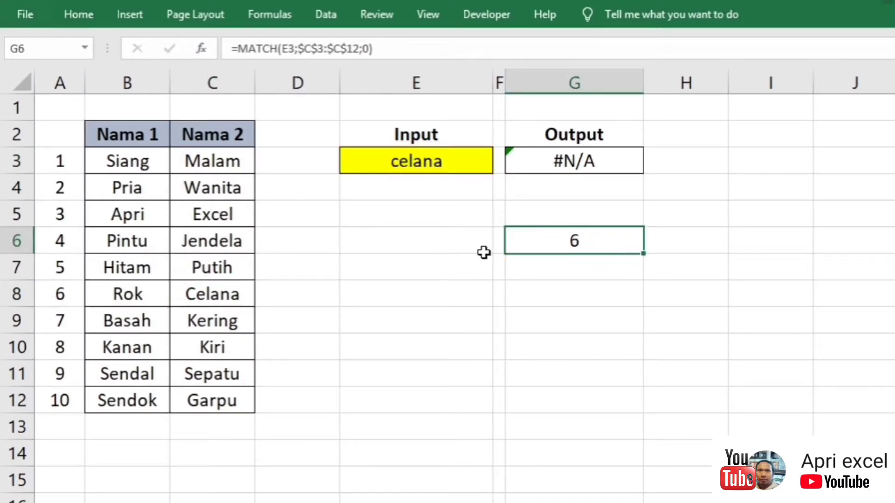
pyautogui.click(451, 240)
# - Enter =INDEX($B$3:$B$12;G6) in E6, returning Rok for celana
pyautogui.write('=')
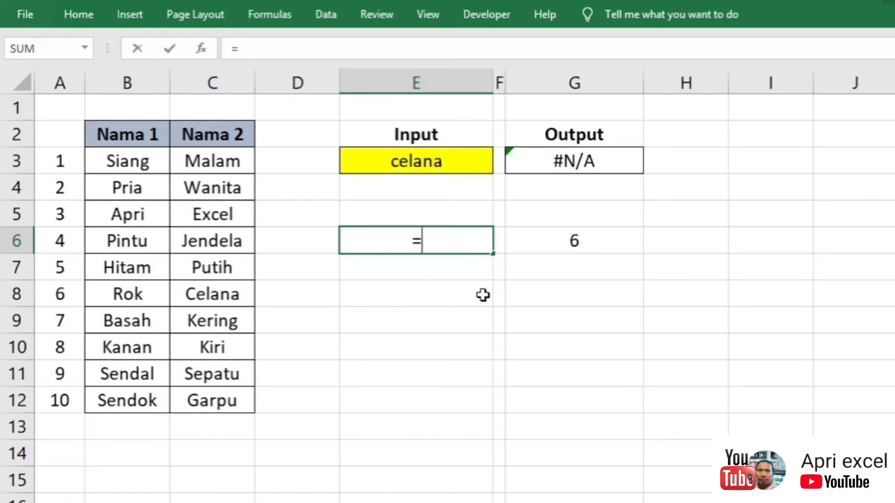
pyautogui.write('index')
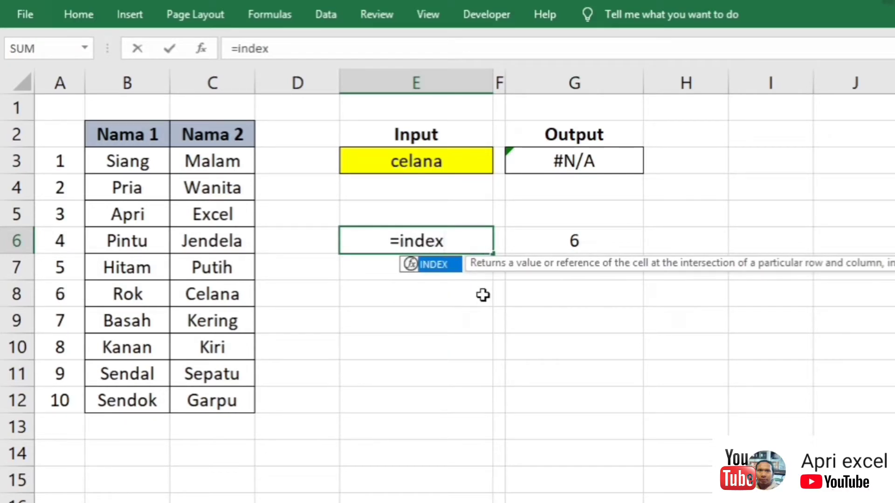
pyautogui.write('(')
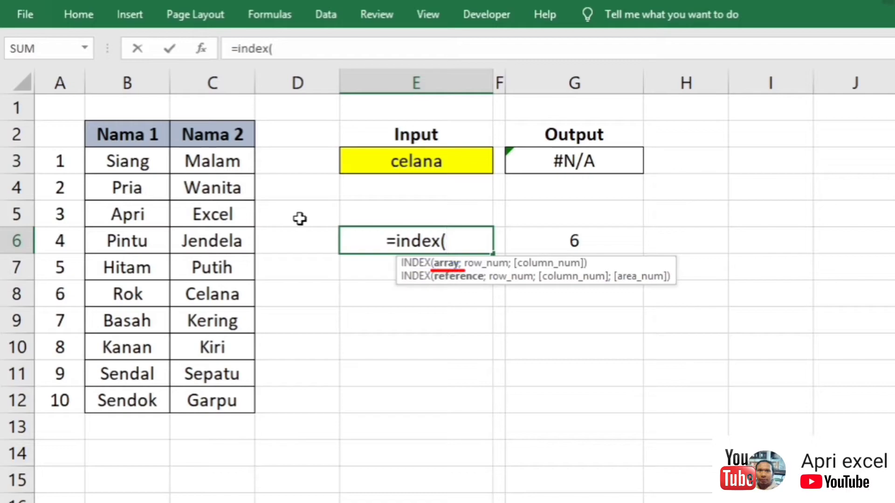
pyautogui.click(127, 165)
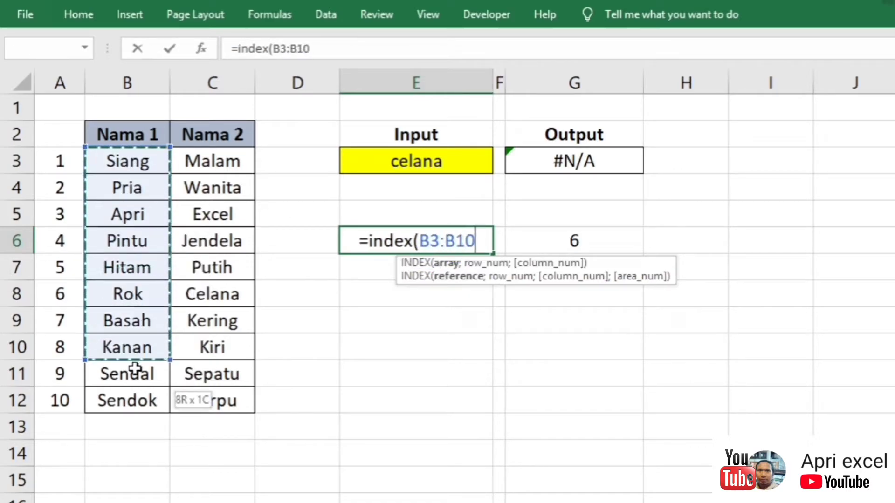
pyautogui.moveTo(129, 177); pyautogui.dragTo(132, 400)
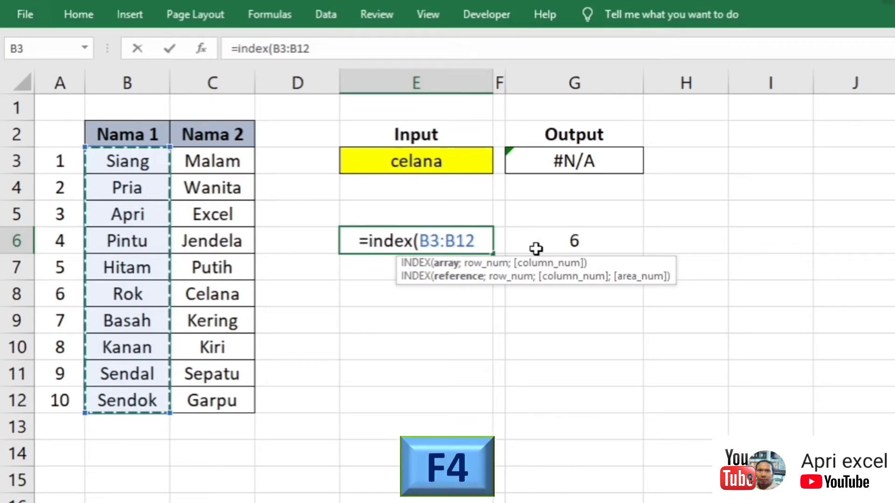
pyautogui.press('F4')
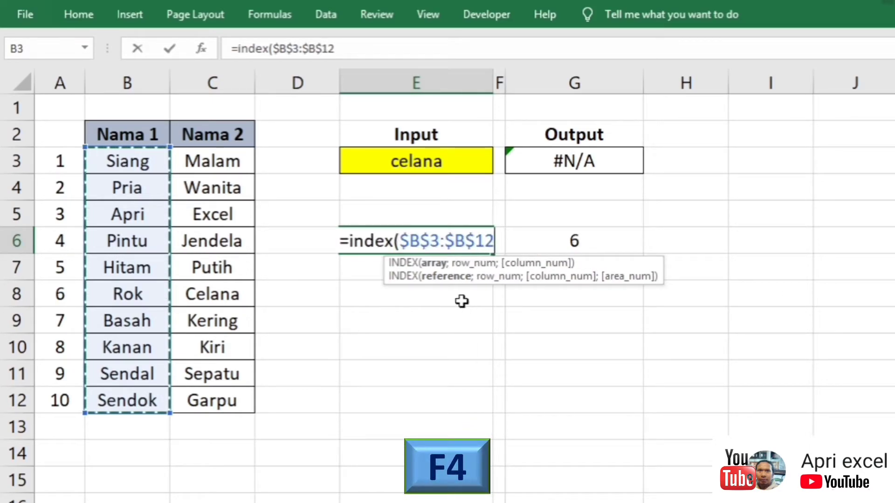
pyautogui.write(';')
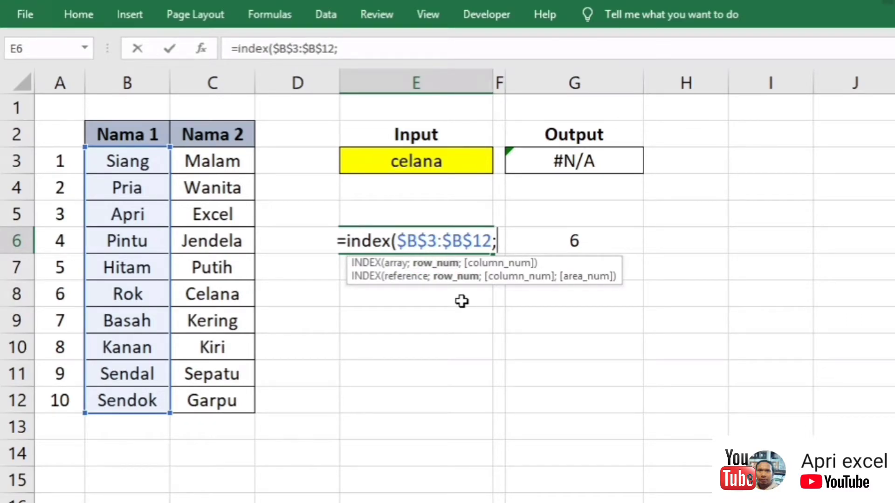
pyautogui.click(590, 242)
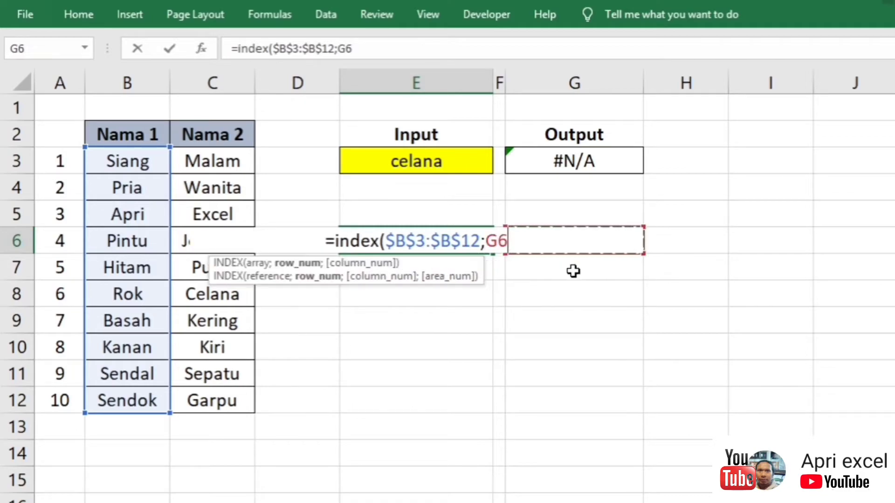
pyautogui.write(')')
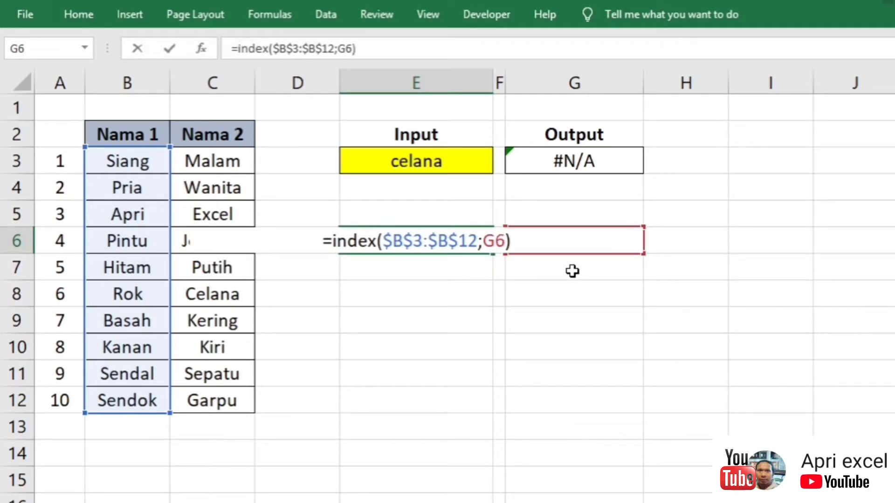
pyautogui.press('Return')
pyautogui.click(462, 239)
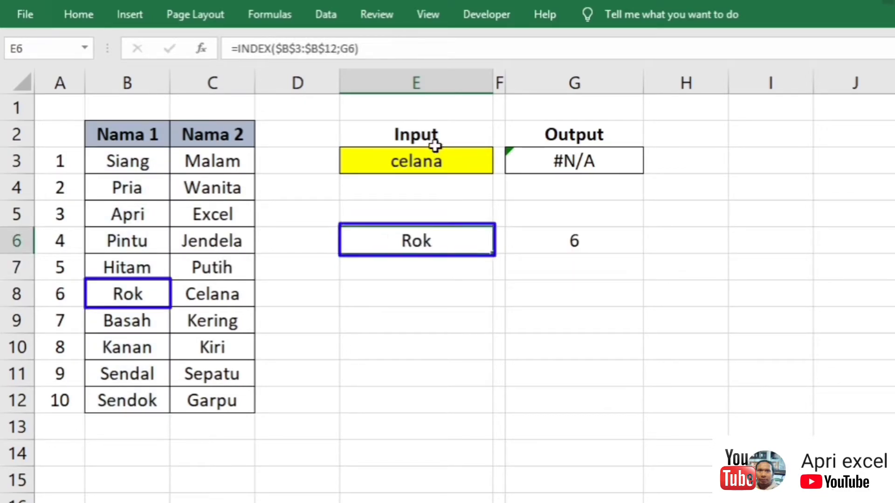
pyautogui.click(400, 160)
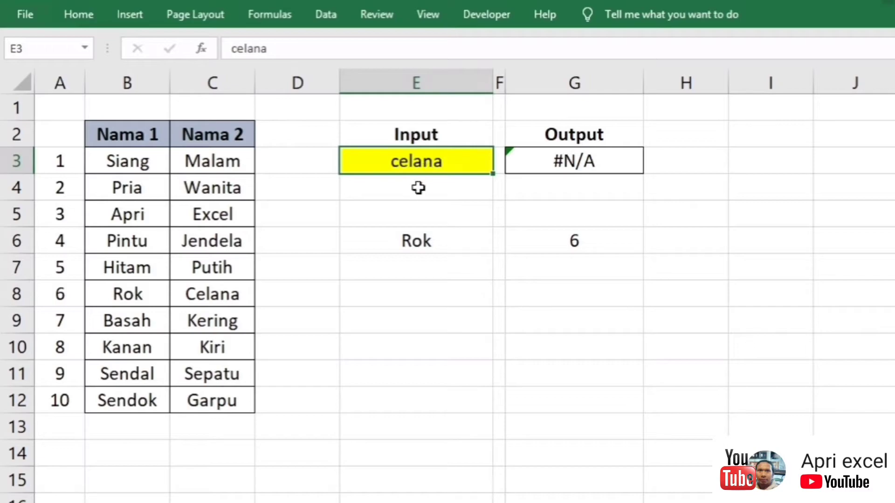
pyautogui.write('rok')
pyautogui.press('Return')
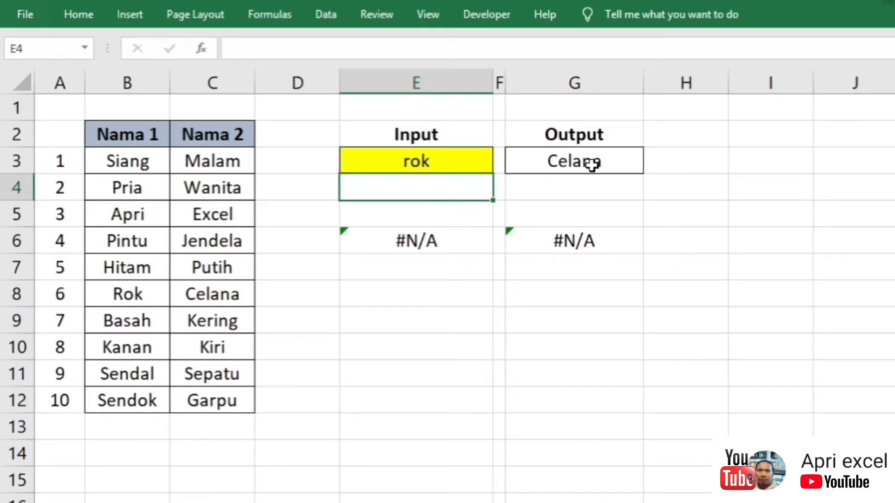
pyautogui.click(617, 165)
pyautogui.click(442, 163)
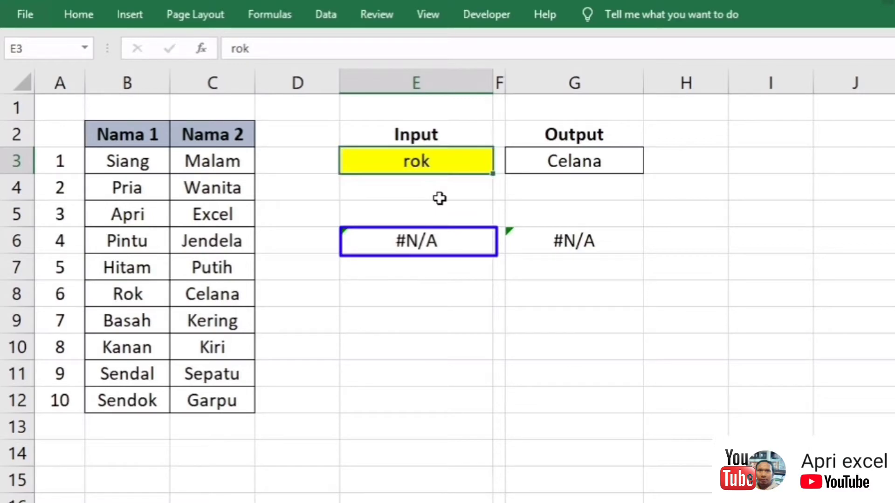
pyautogui.write('ce')
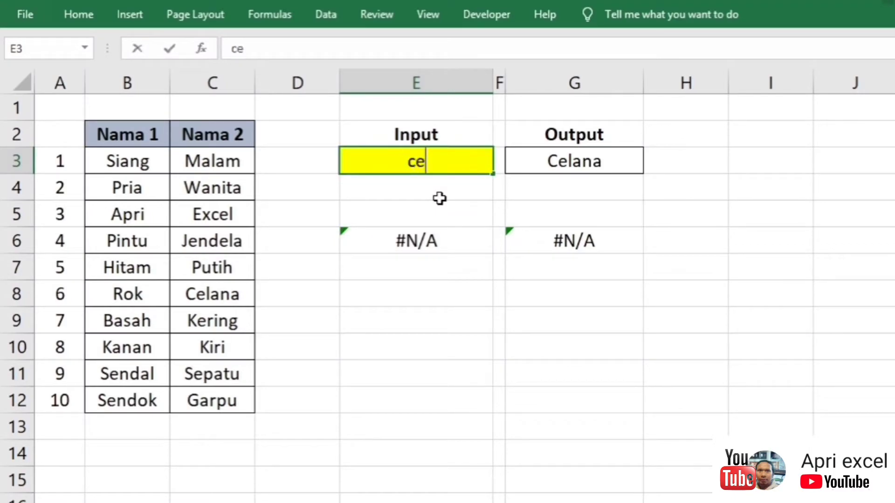
pyautogui.write('lana')
pyautogui.press('Return')
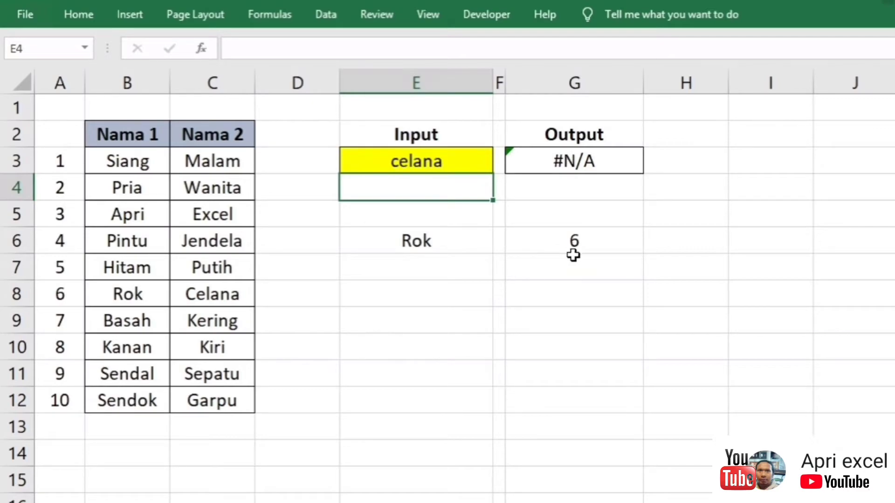
# - Replace the G6 reference in E6's INDEX with the copied MATCH(E3;$C$3:$C$12;0) expression
pyautogui.click(574, 252)
pyautogui.doubleClick(581, 243)
pyautogui.click(581, 243)
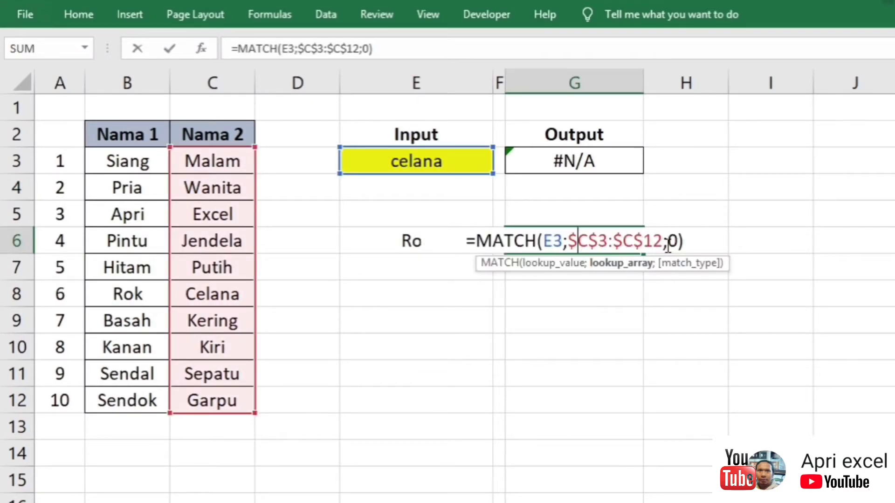
pyautogui.moveTo(682, 243); pyautogui.dragTo(475, 242)
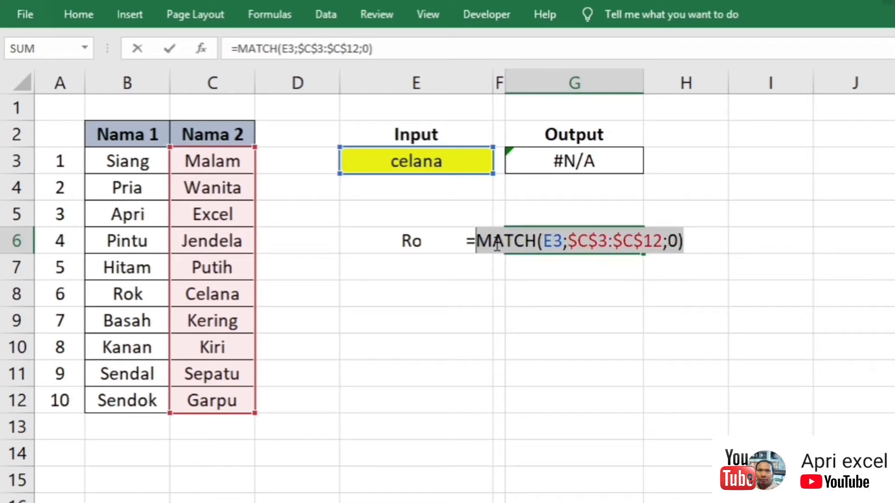
pyautogui.press('Escape')
pyautogui.doubleClick(462, 240)
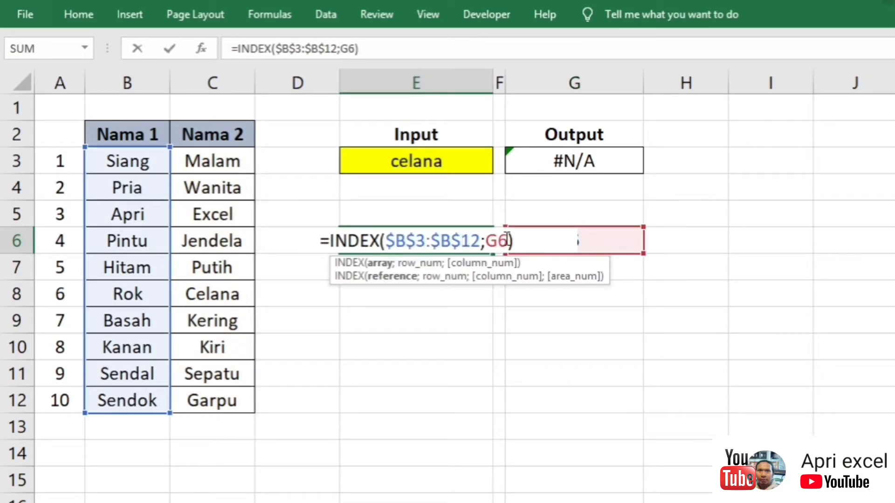
pyautogui.moveTo(509, 241); pyautogui.dragTo(486, 241)
pyautogui.hotkey('ctrl', 'v')
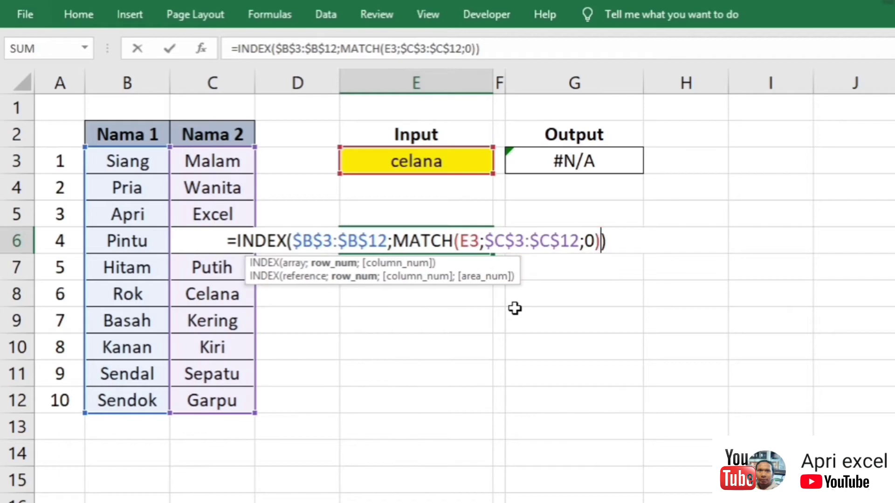
pyautogui.press('Return')
# - Delete the helper MATCH value from G6
pyautogui.click(561, 253)
pyautogui.press('Delete')
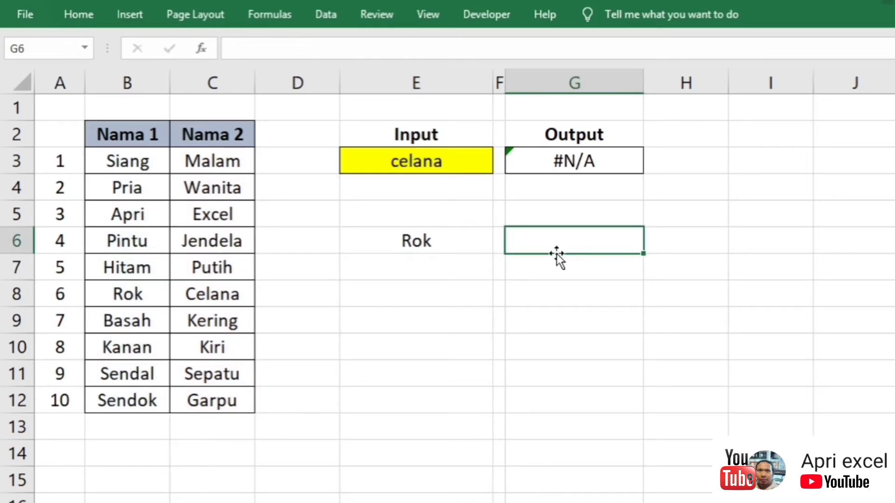
pyautogui.press('Left')
pyautogui.press('Left')
pyautogui.click(586, 167)
pyautogui.press('Right')
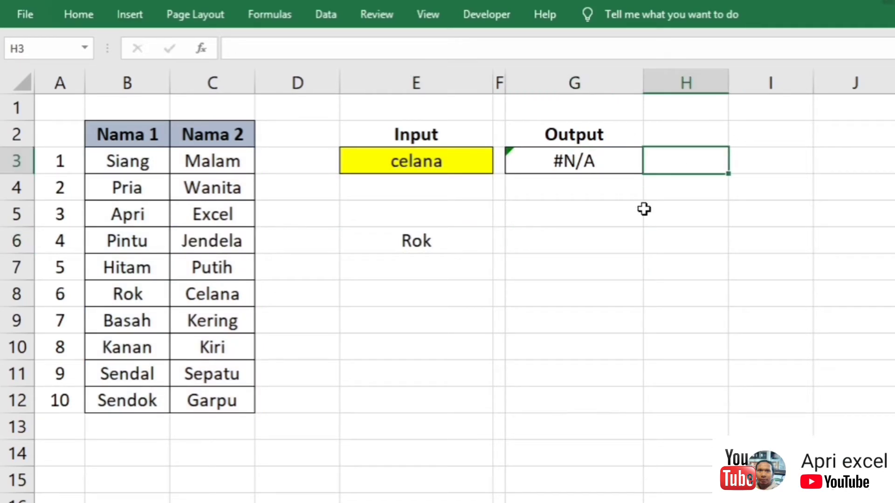
# - Enter =IFERROR(G3;E6) in H3, which displays Rok
pyautogui.write('=if')
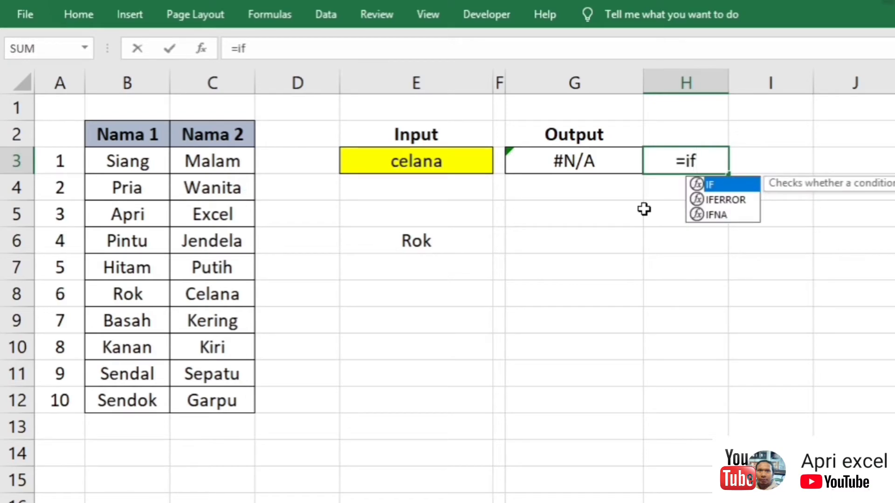
pyautogui.write('error')
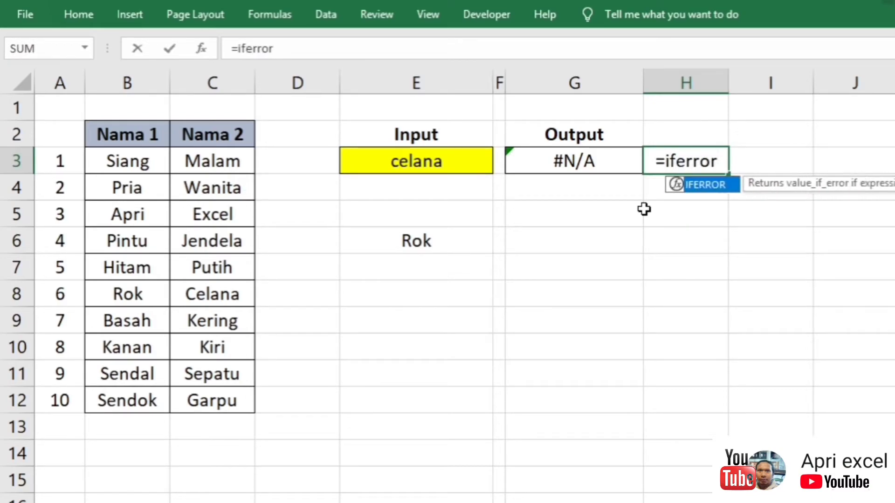
pyautogui.write('(')
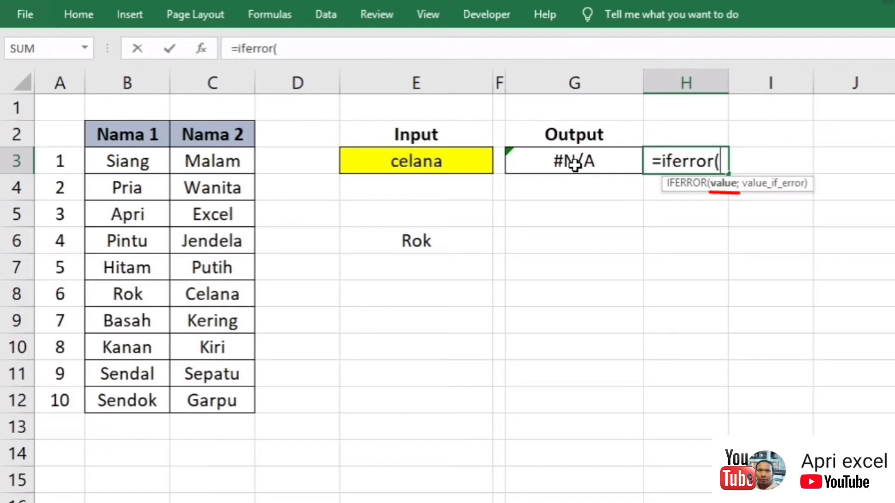
pyautogui.click(588, 163)
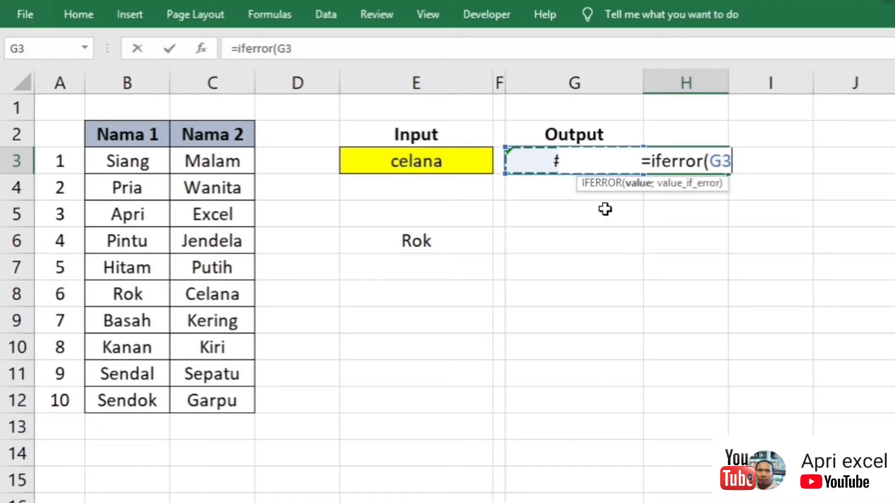
pyautogui.write(';')
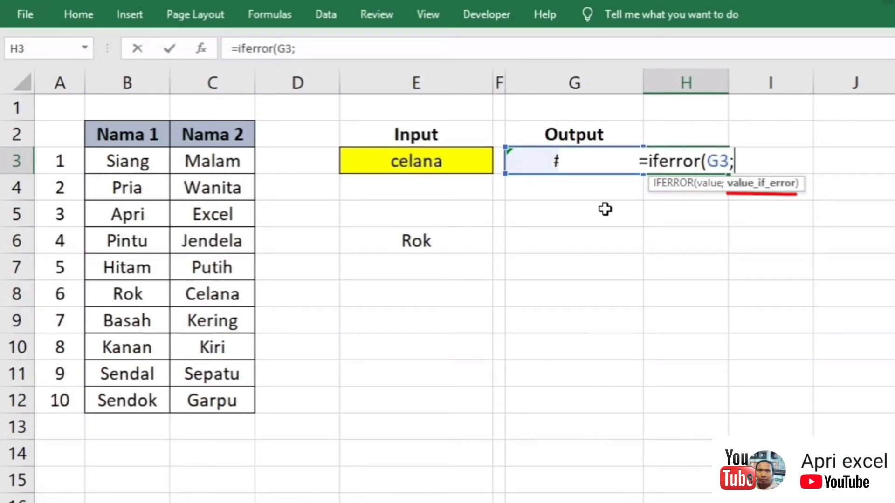
pyautogui.click(438, 244)
pyautogui.press('Return')
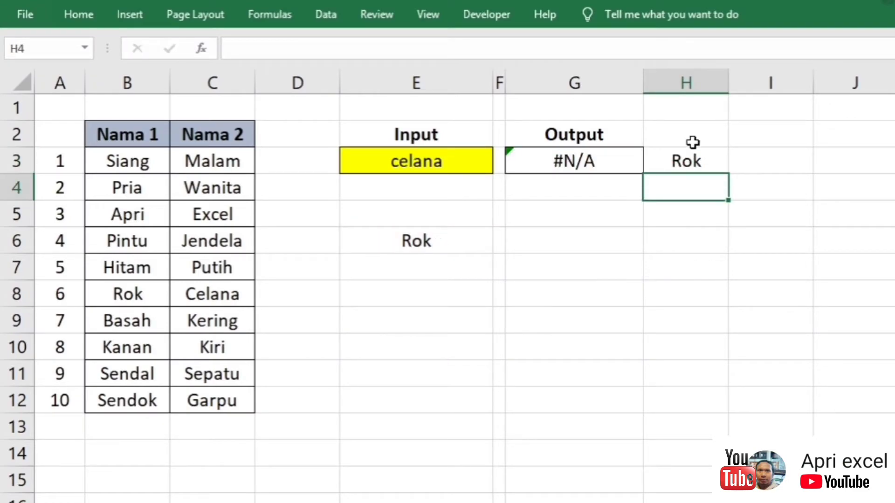
# - Test H3's result with rok as the Input word
pyautogui.click(697, 150)
pyautogui.click(452, 158)
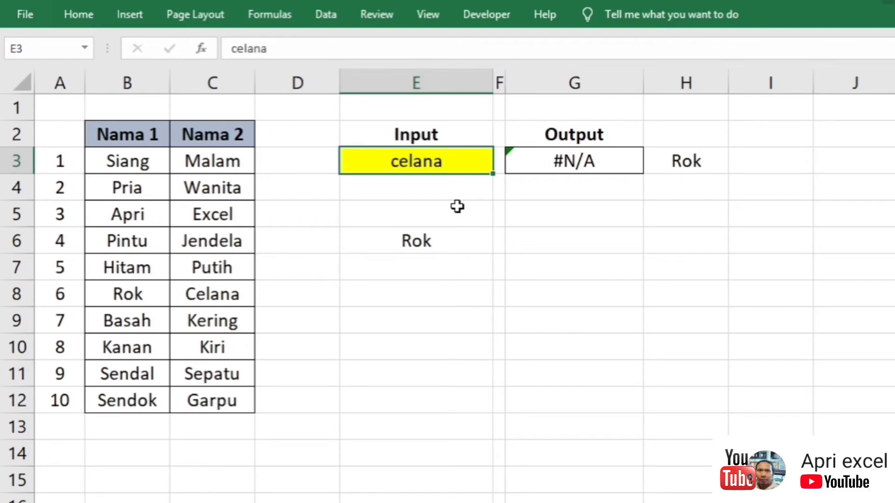
pyautogui.write('rok')
pyautogui.press('Return')
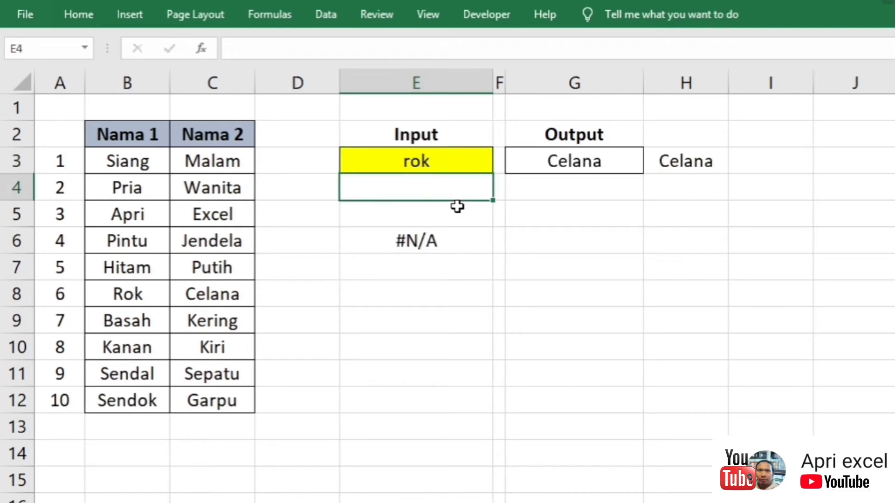
pyautogui.click(686, 159)
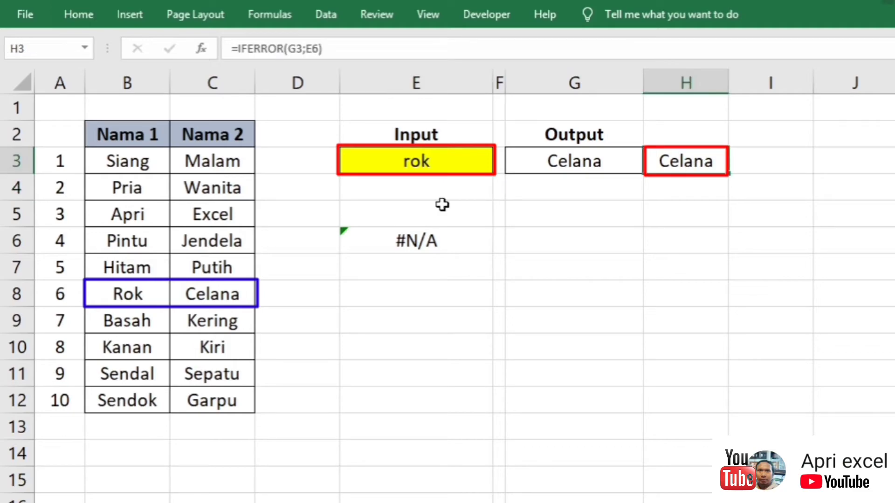
# - Try basah, then kering as the Input word, with H3 returning Basah for kering
pyautogui.click(436, 159)
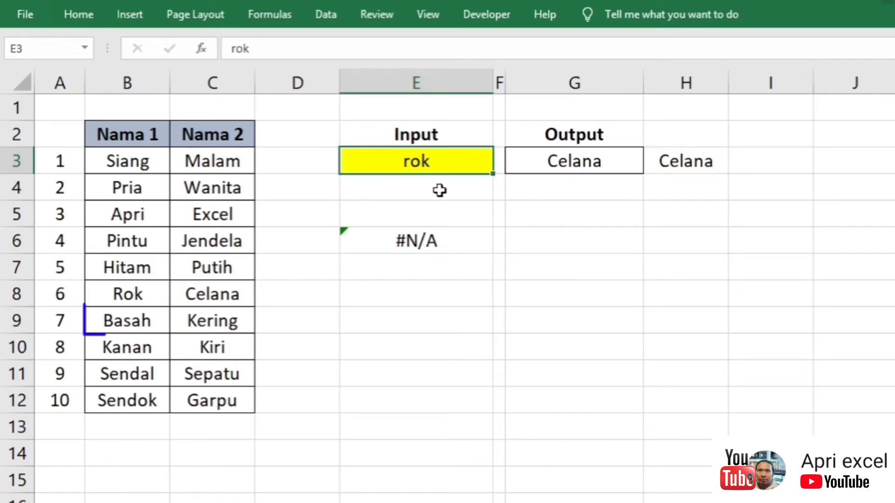
pyautogui.write('basah')
pyautogui.press('Return')
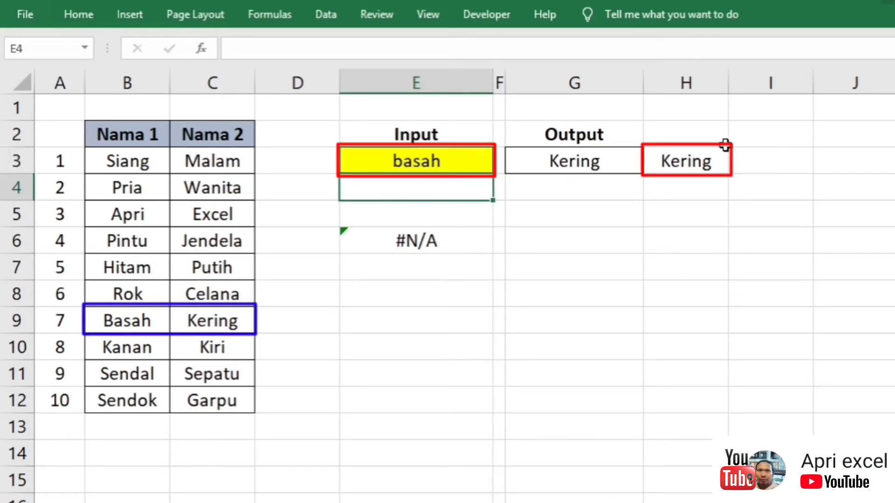
pyautogui.click(436, 164)
pyautogui.doubleClick(435, 159)
pyautogui.write('keri')
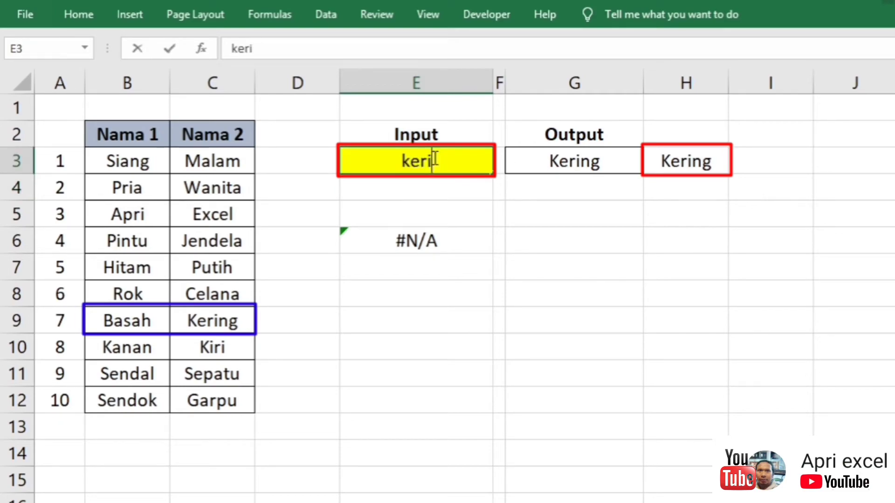
pyautogui.write('ng')
pyautogui.press('Return')
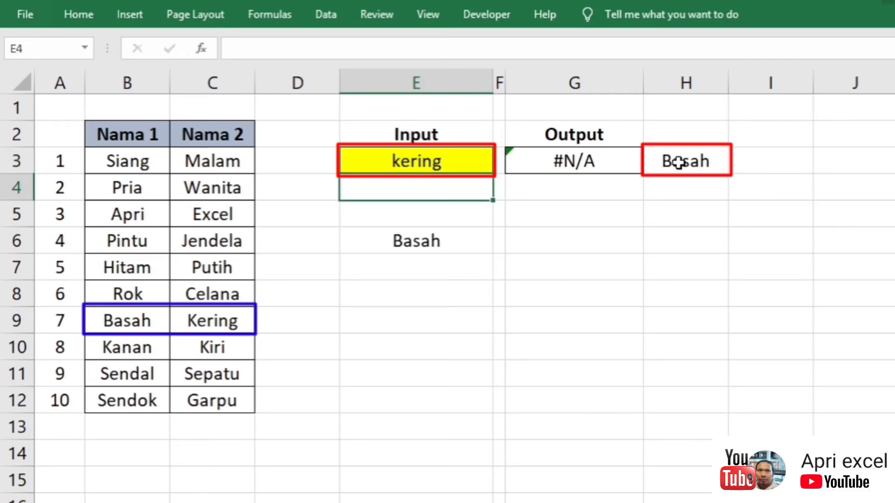
pyautogui.click(677, 162)
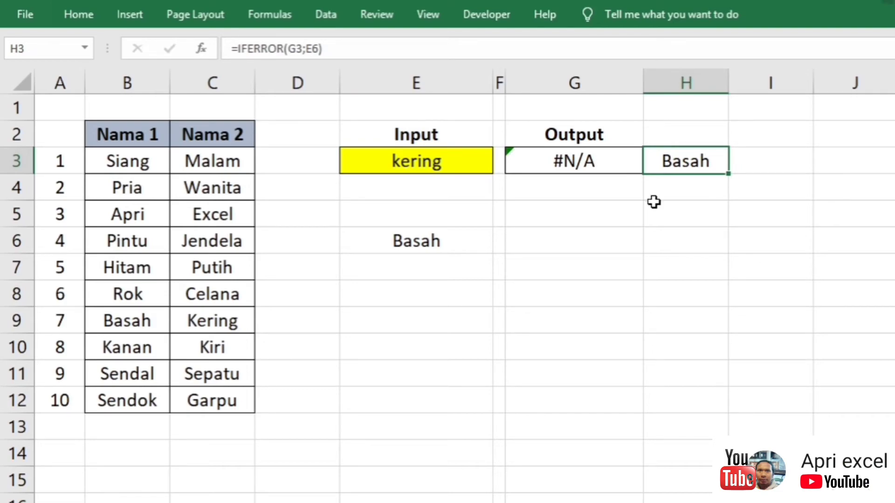
# - Swap H3's G3 reference for the VLOOKUP, giving =IFERROR(VLOOKUP(E3;$B$3:$C$12;2;FALSE);E6)
pyautogui.doubleClick(612, 164)
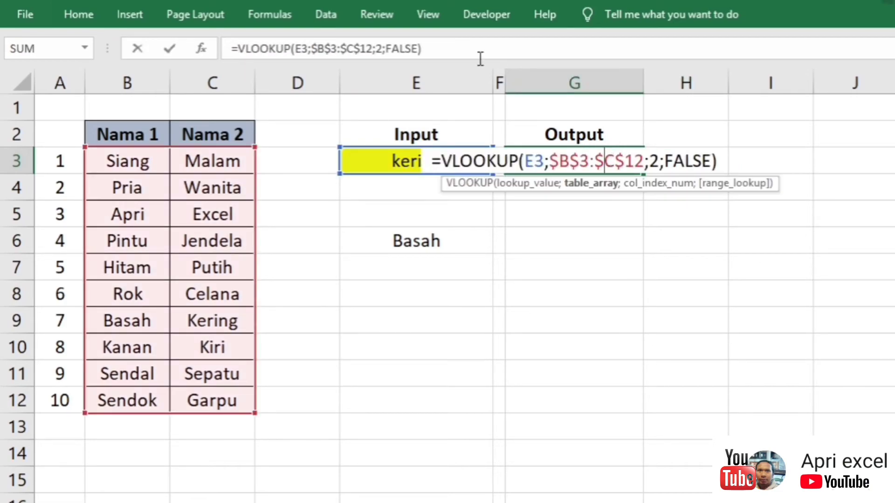
pyautogui.moveTo(352, 43); pyautogui.dragTo(238, 47)
pyautogui.hotkey('ctrl', 'c')
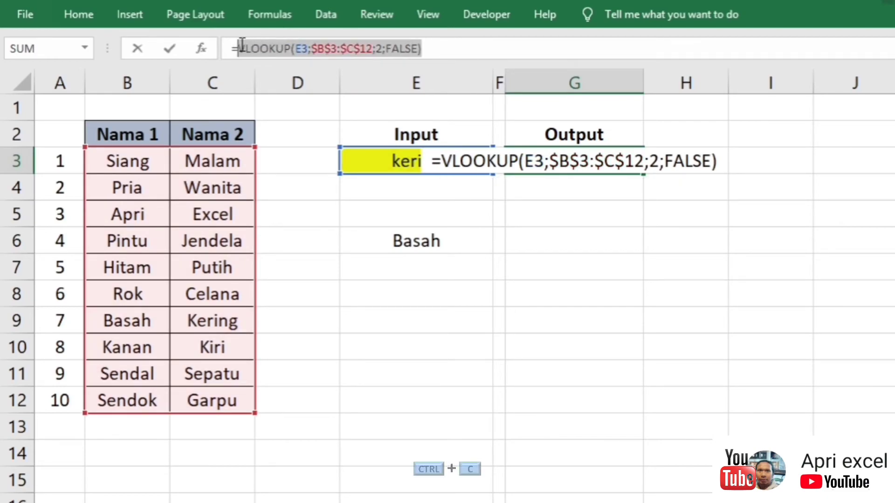
pyautogui.press('Escape')
pyautogui.click(697, 159)
pyautogui.doubleClick(698, 158)
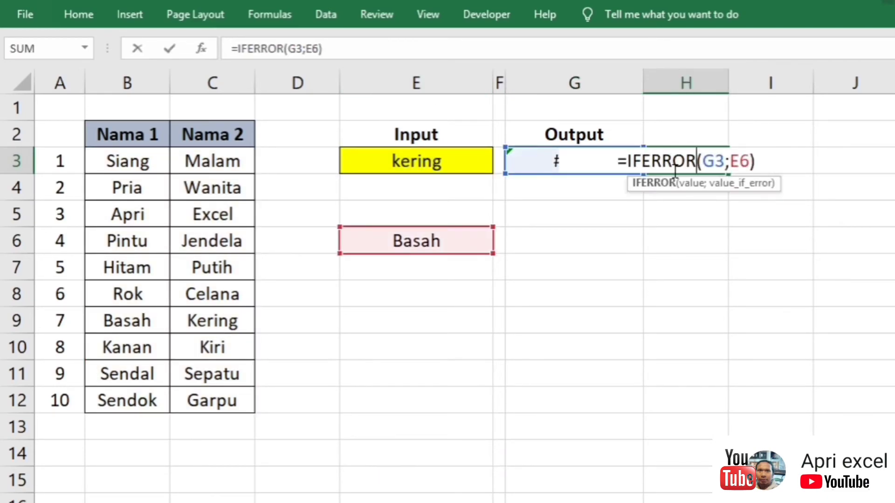
pyautogui.doubleClick(717, 161)
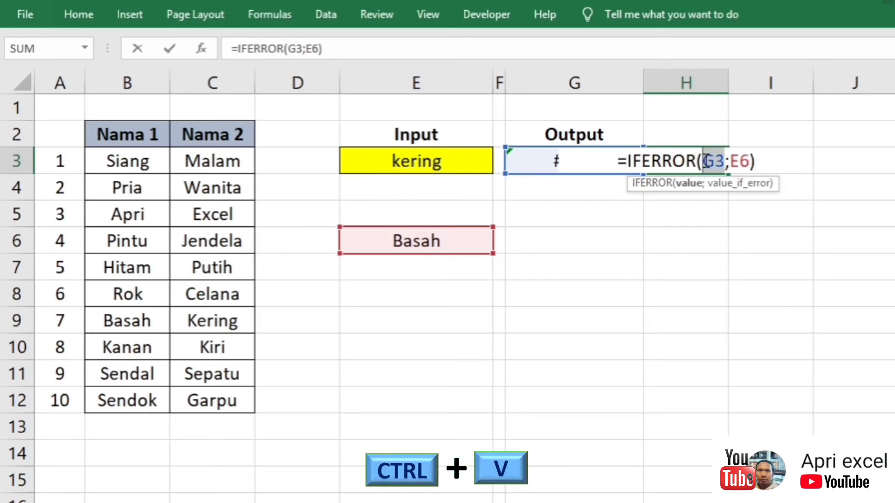
pyautogui.hotkey('ctrl', 'v')
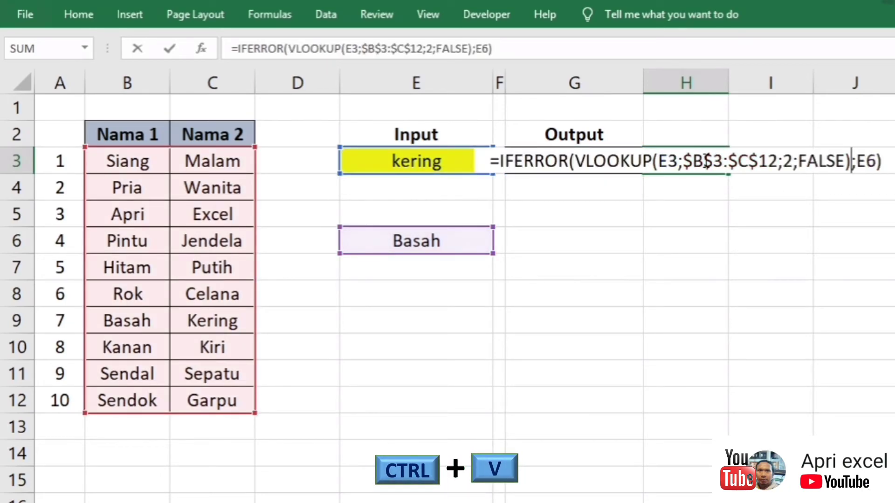
pyautogui.press('Return')
# - Copy the INDEX/MATCH formula text from E6
pyautogui.doubleClick(402, 225)
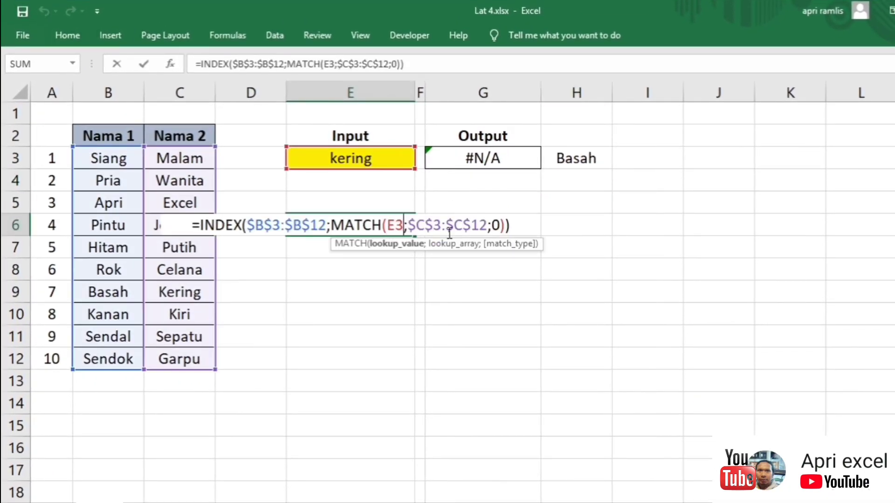
pyautogui.moveTo(511, 227); pyautogui.dragTo(202, 226)
pyautogui.hotkey('ctrl', 'c')
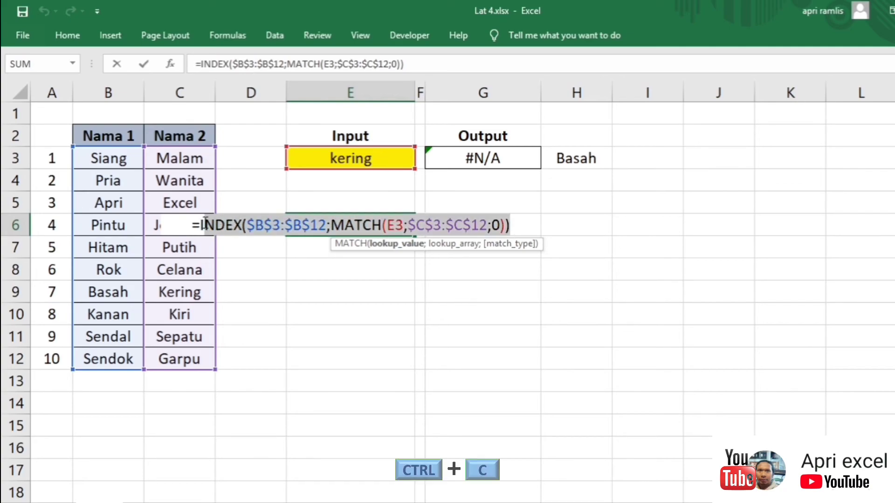
# - In H3, replace the E6 fallback with the INDEX/MATCH formula to build the combined IFERROR formula
pyautogui.press('Escape')
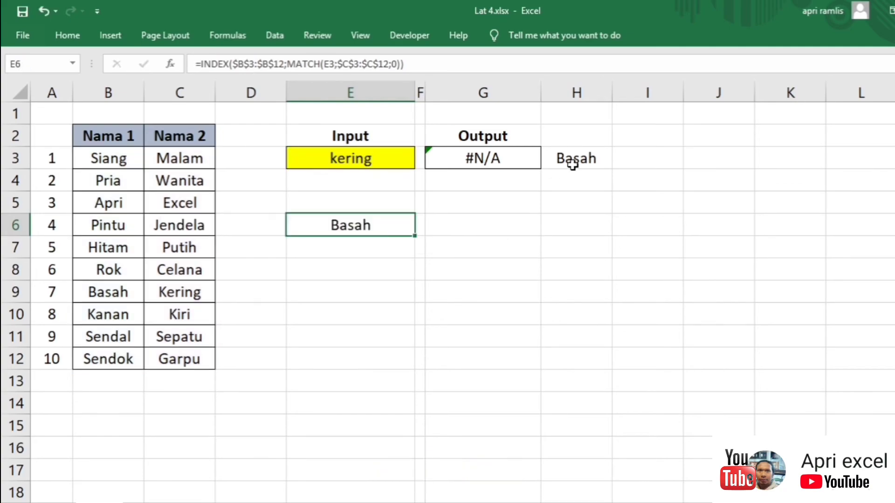
pyautogui.doubleClick(577, 161)
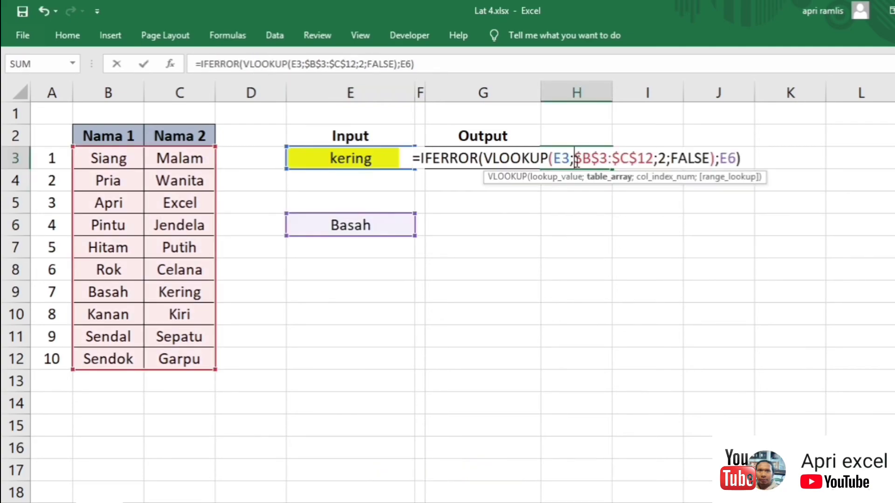
pyautogui.click(730, 176)
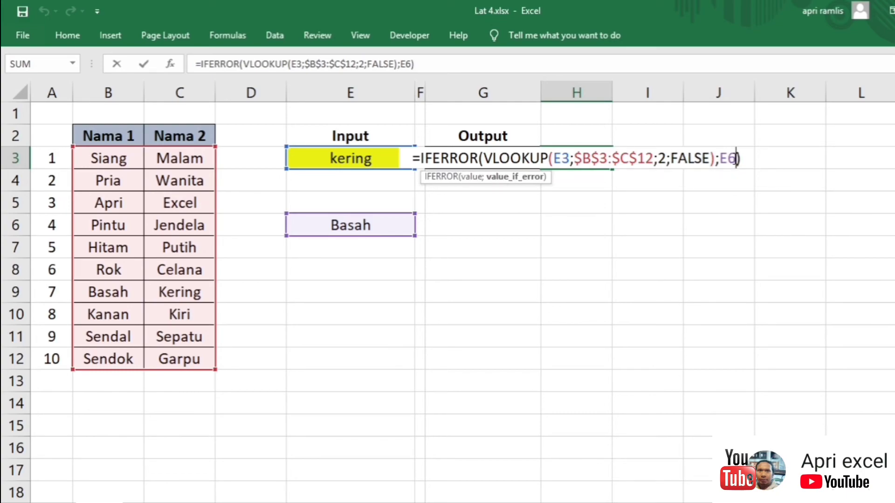
pyautogui.moveTo(738, 160); pyautogui.dragTo(722, 157)
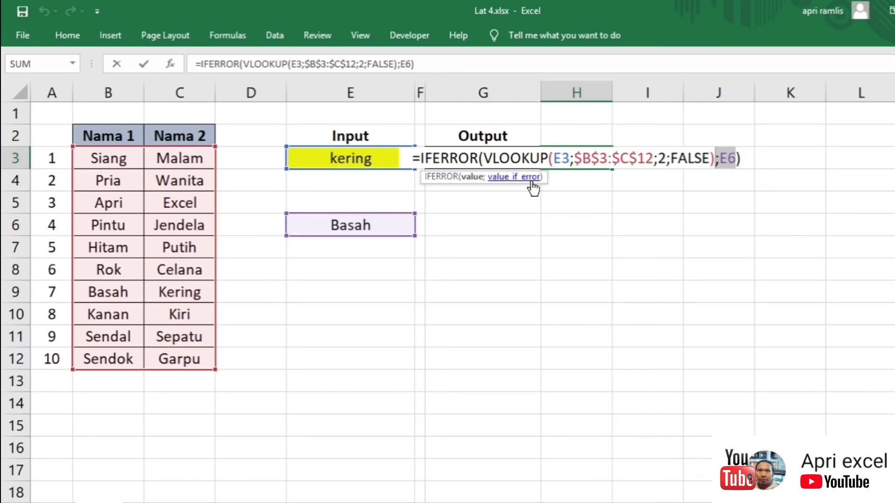
pyautogui.hotkey('ctrl', 'v')
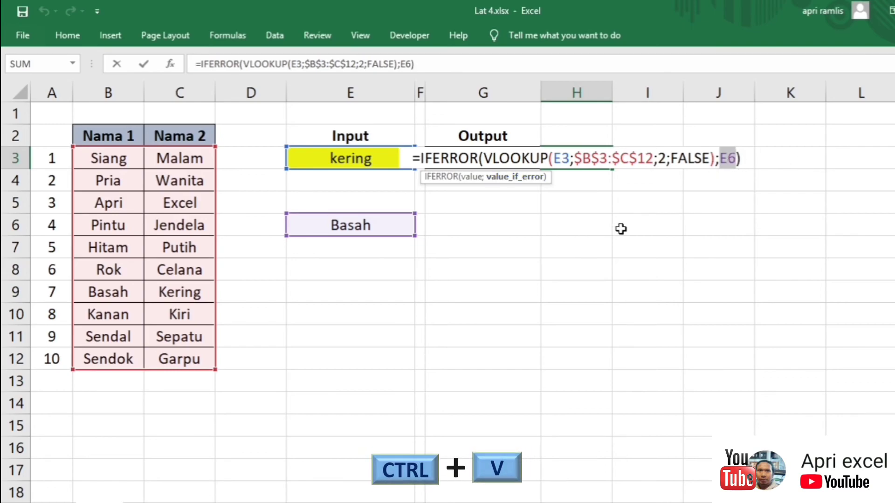
pyautogui.hotkey('ctrl', 'v')
pyautogui.press('Return')
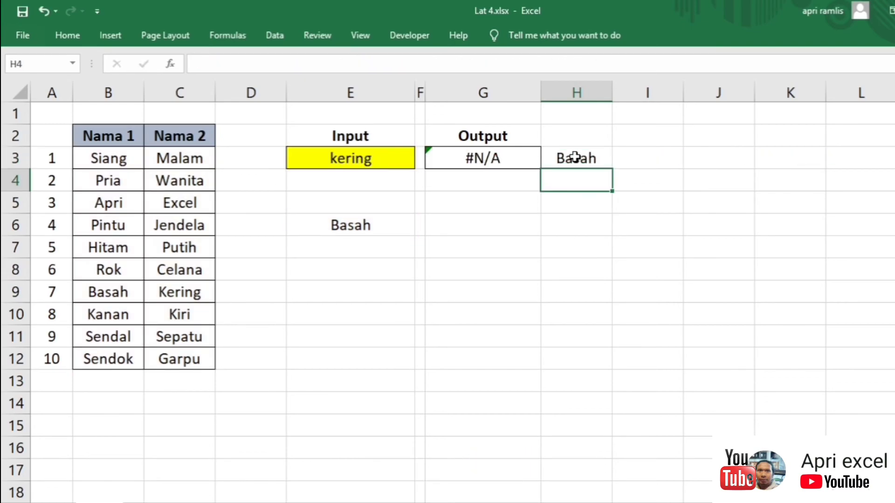
# - Copy H3's IFERROR formula over G3's VLOOKUP formula so G3 shows Basah
pyautogui.click(575, 156)
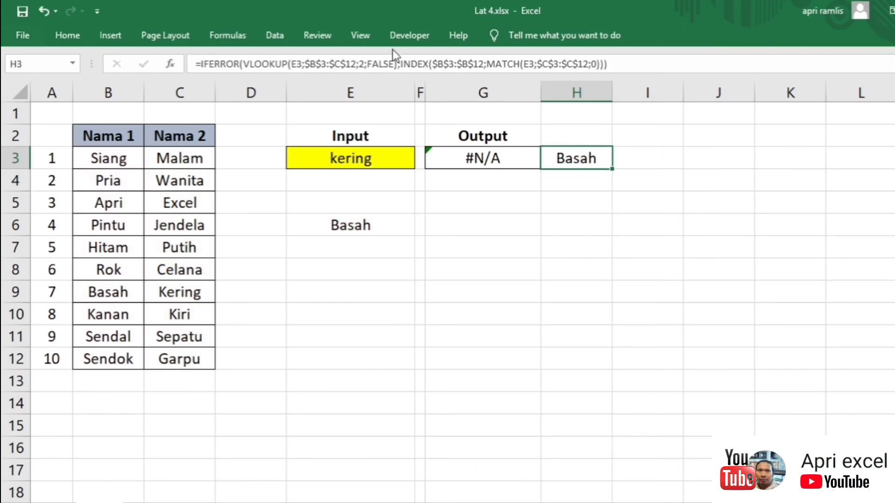
pyautogui.doubleClick(587, 159)
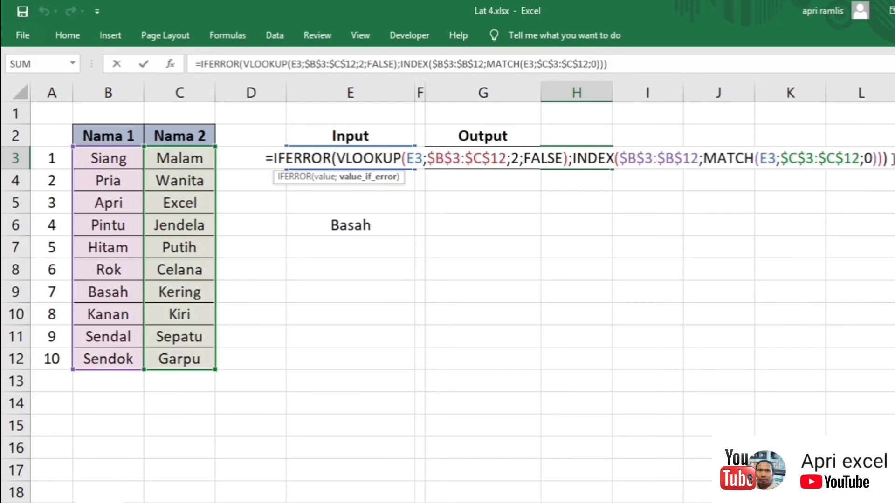
pyautogui.moveTo(892, 158); pyautogui.dragTo(263, 158)
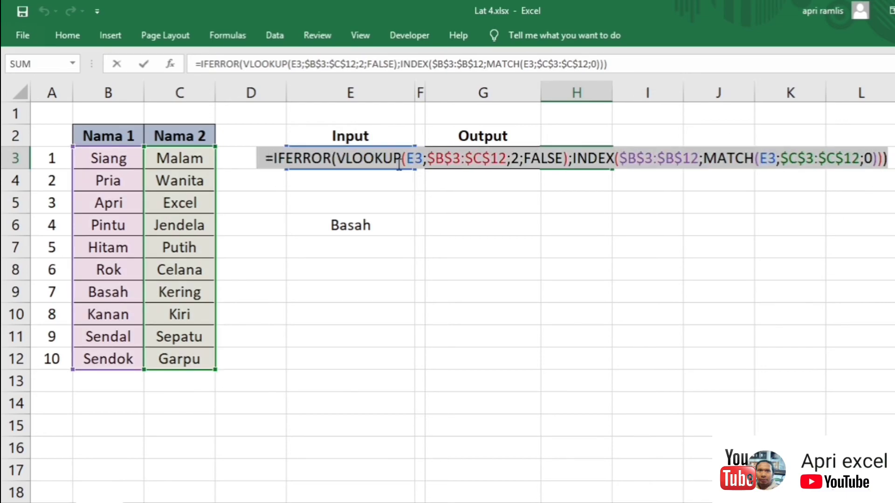
pyautogui.press('Escape')
pyautogui.doubleClick(459, 159)
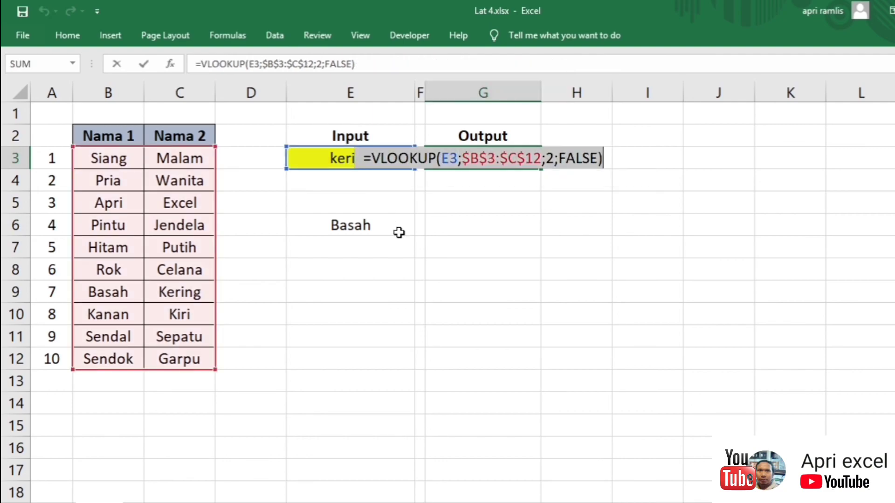
pyautogui.hotkey('ctrl', 'v')
pyautogui.press('Return')
pyautogui.click(564, 160)
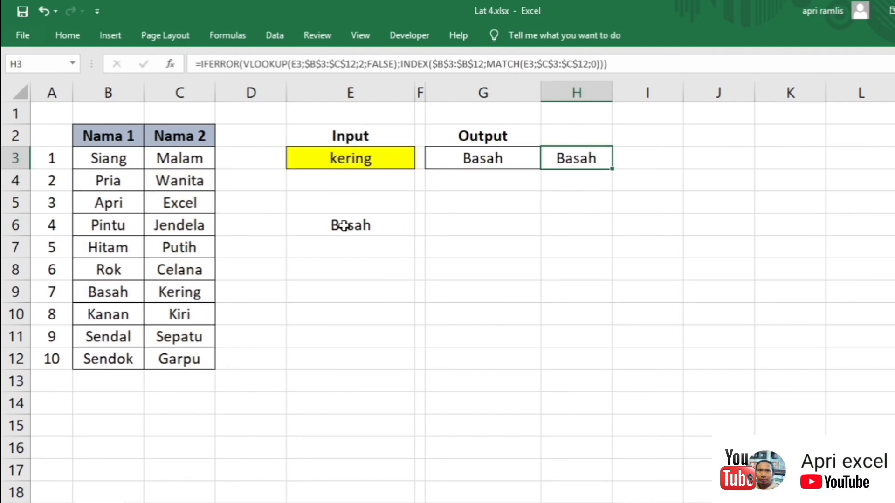
# - Clear the helper formula from H3 and test the Input words basah and kering in E3
pyautogui.press('Up')
pyautogui.press('Up')
pyautogui.press('Up')
pyautogui.write('bas')
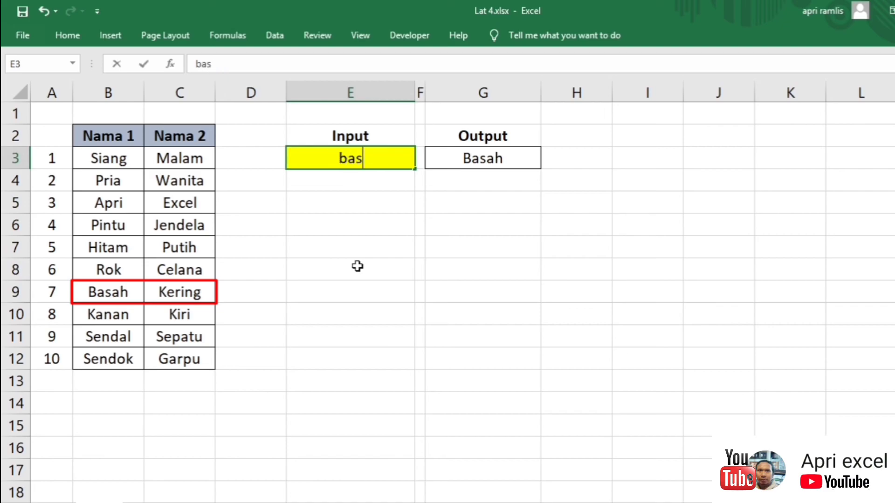
pyautogui.write('ah')
pyautogui.press('Return')
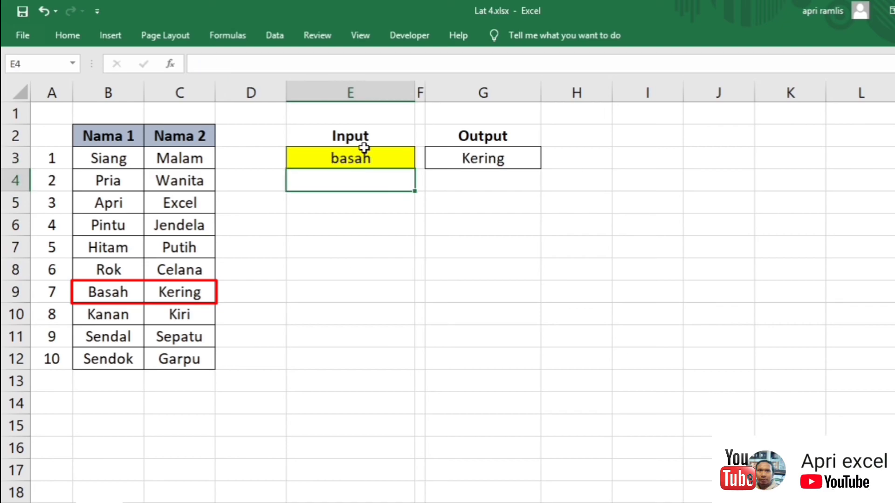
pyautogui.click(367, 158)
pyautogui.write('kering')
pyautogui.press('Return')
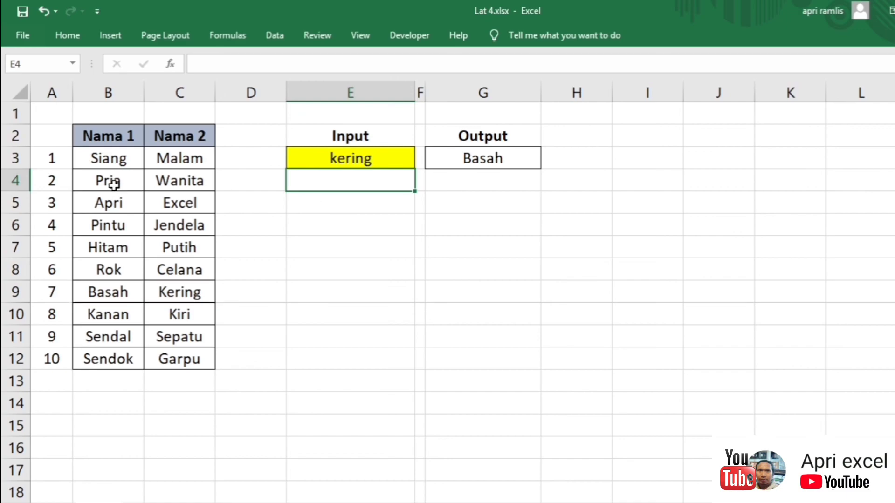
# - Test hitam and putih in E3, with G3 returning Hitam for putih
pyautogui.doubleClick(340, 154)
pyautogui.write('hitam')
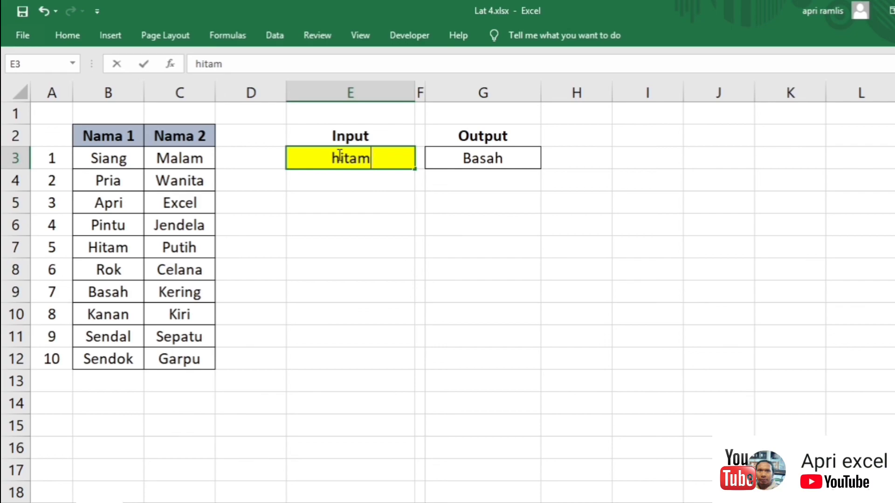
pyautogui.press('Return')
pyautogui.click(339, 155)
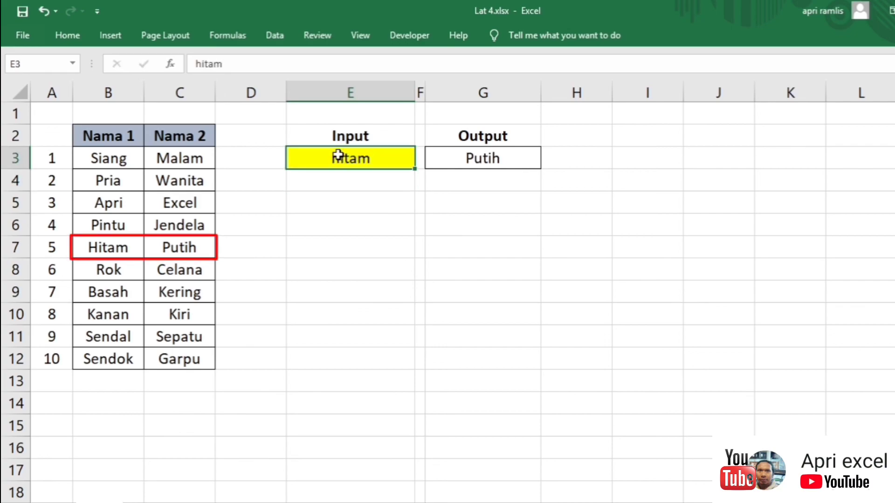
pyautogui.write('putih')
pyautogui.press('Return')
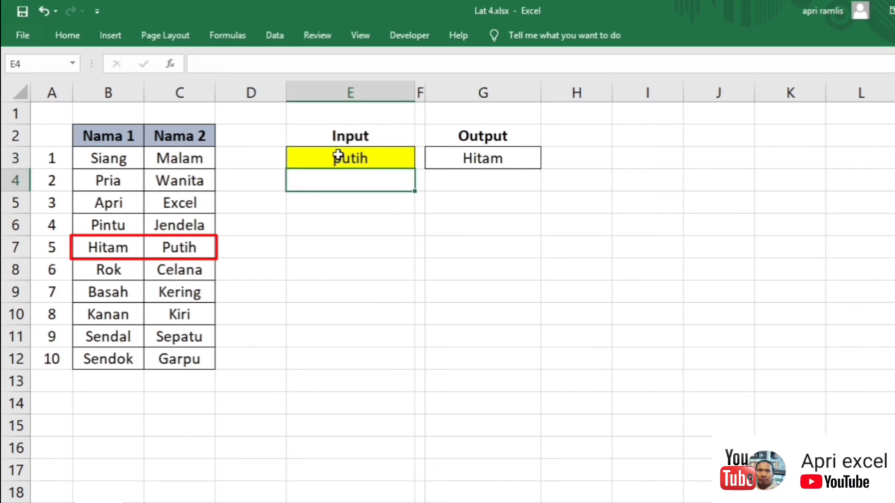
# - Display G3's full IFERROR lookup formula for review
pyautogui.click(380, 156)
pyautogui.doubleClick(385, 156)
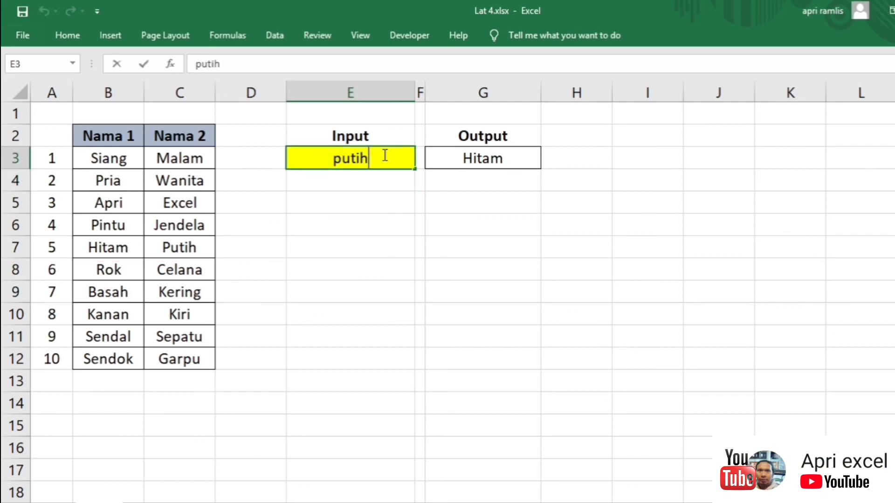
pyautogui.click(468, 152)
pyautogui.doubleClick(470, 159)
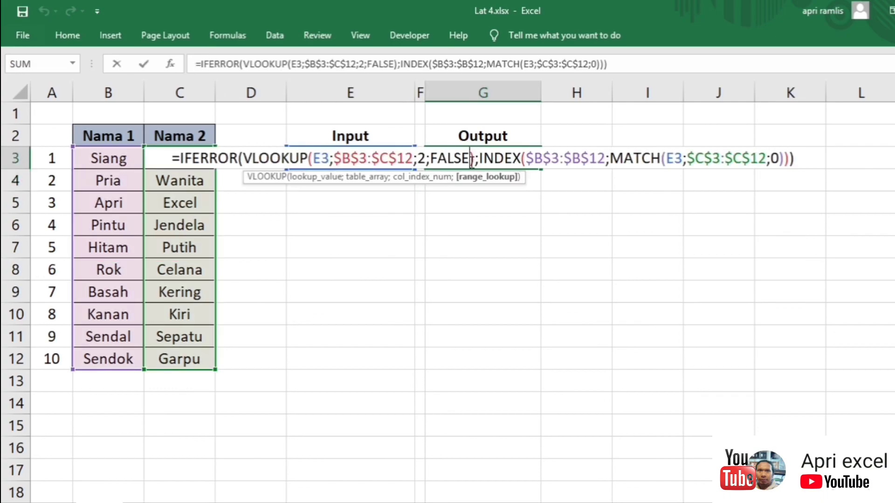